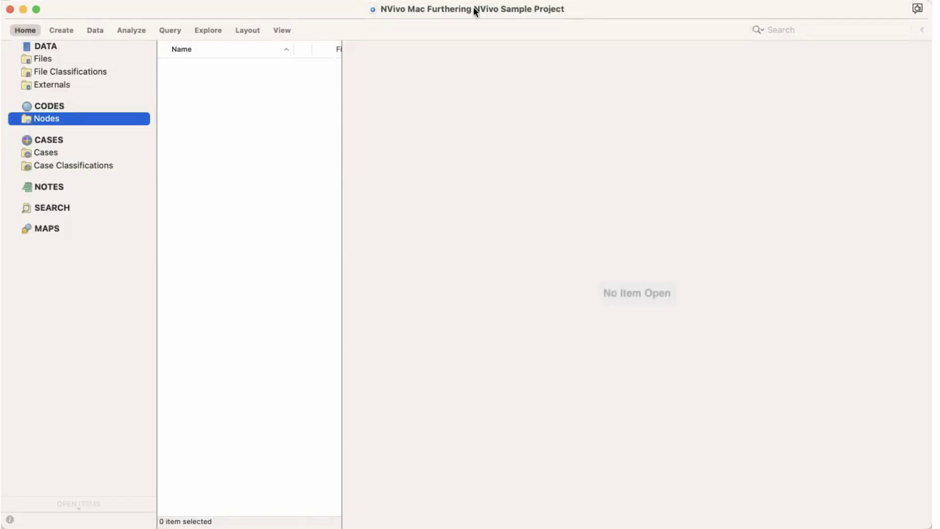
# - From the Data tab's Dataset import, choose the Excel survey workbook to preview it
pyautogui.click(100, 28)
pyautogui.click(101, 29)
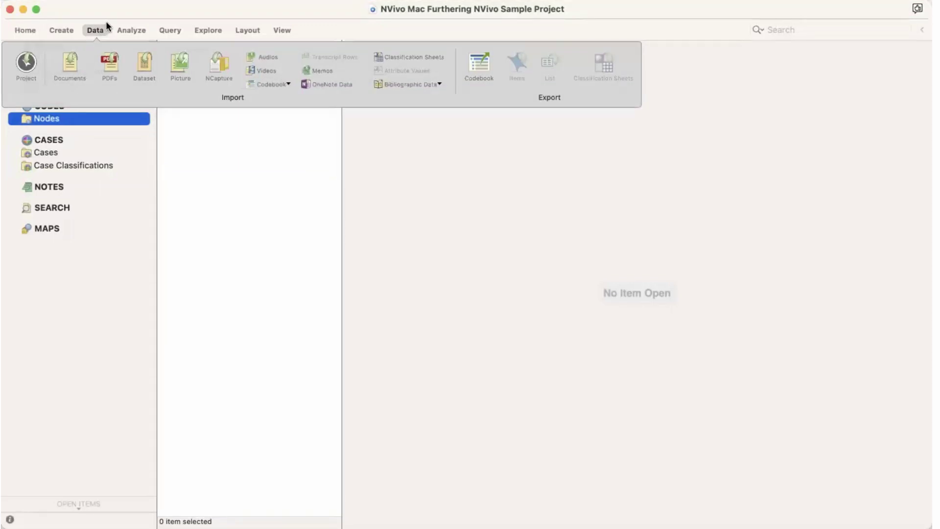
pyautogui.click(146, 65)
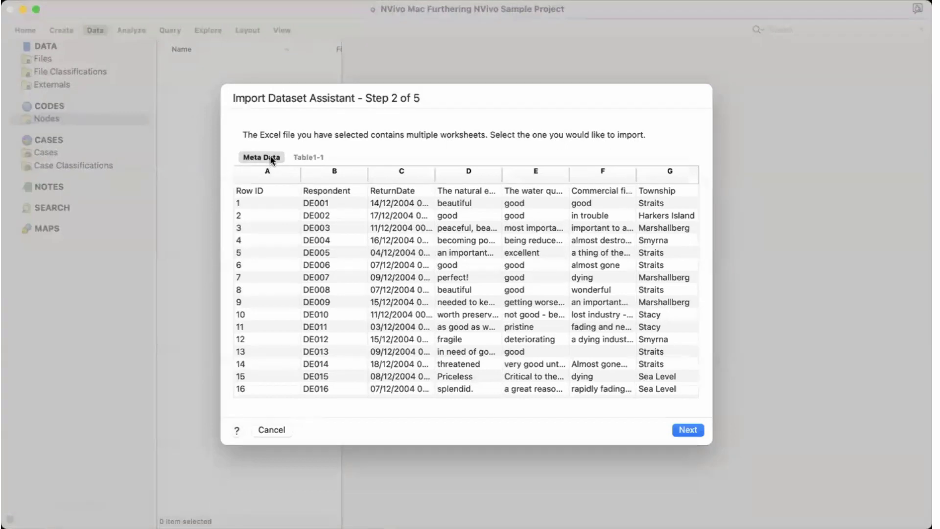
# - Compare the Table1-1 and Meta Data worksheet previews, keeping Meta Data selected for import
pyautogui.click(305, 157)
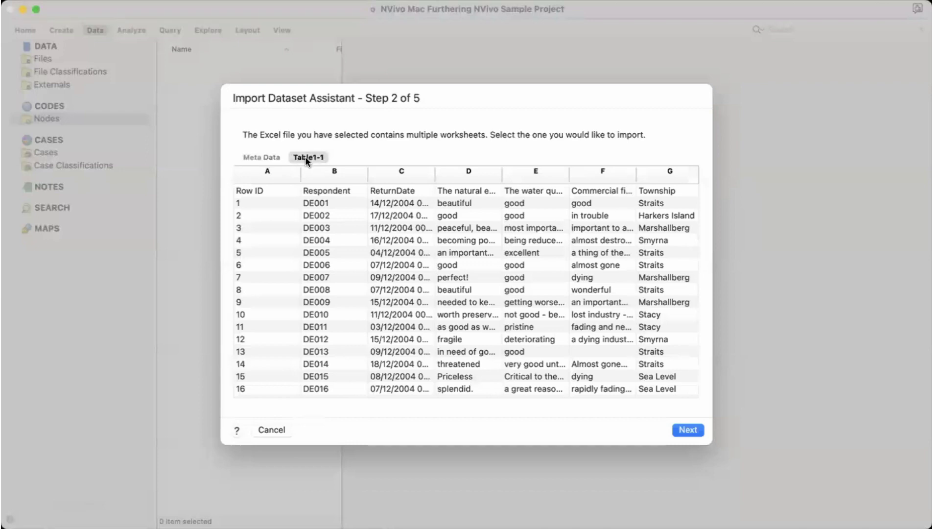
pyautogui.click(260, 158)
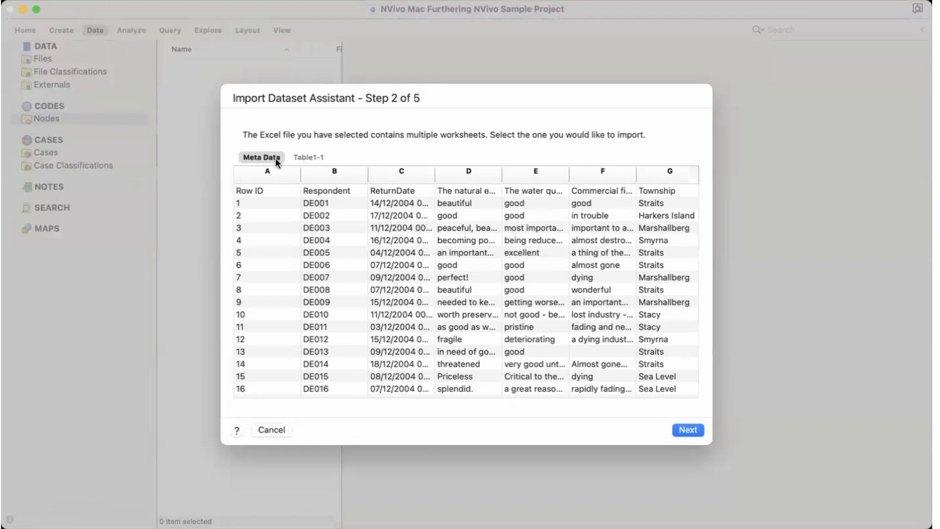
pyautogui.click(304, 157)
pyautogui.click(269, 155)
pyautogui.click(686, 427)
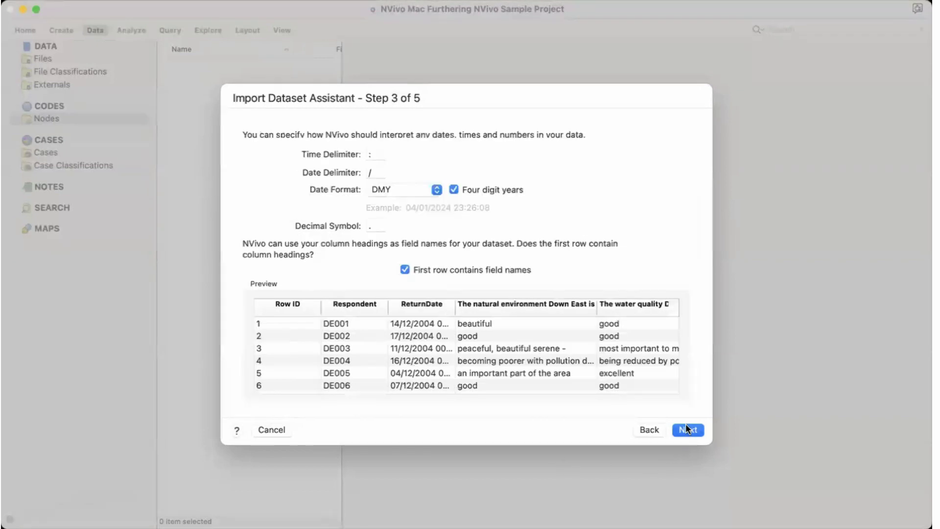
pyautogui.scroll(-2, 633, 324)
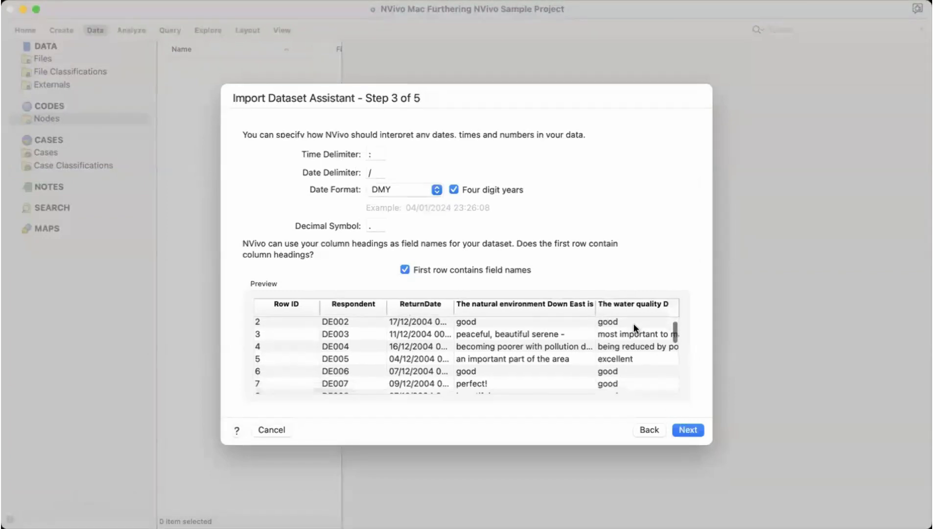
pyautogui.scroll(-4, 634, 327)
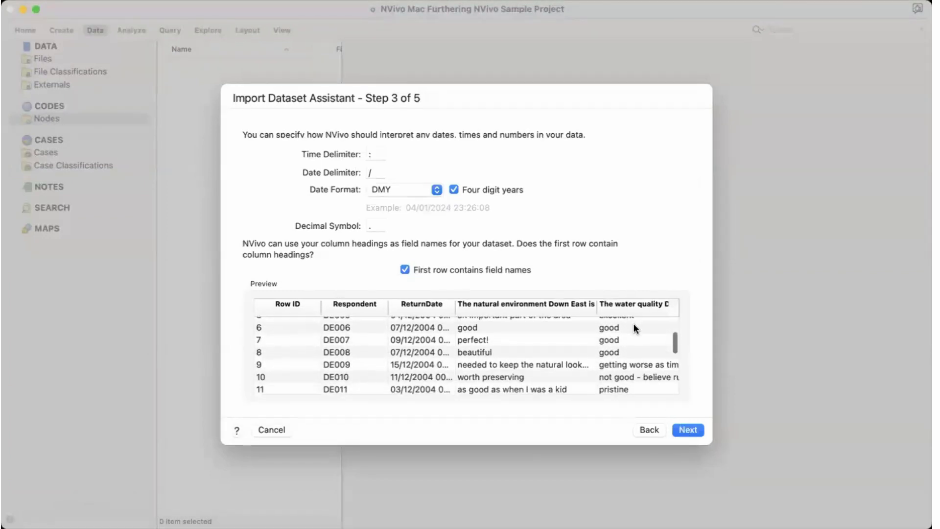
pyautogui.scroll(5, 633, 324)
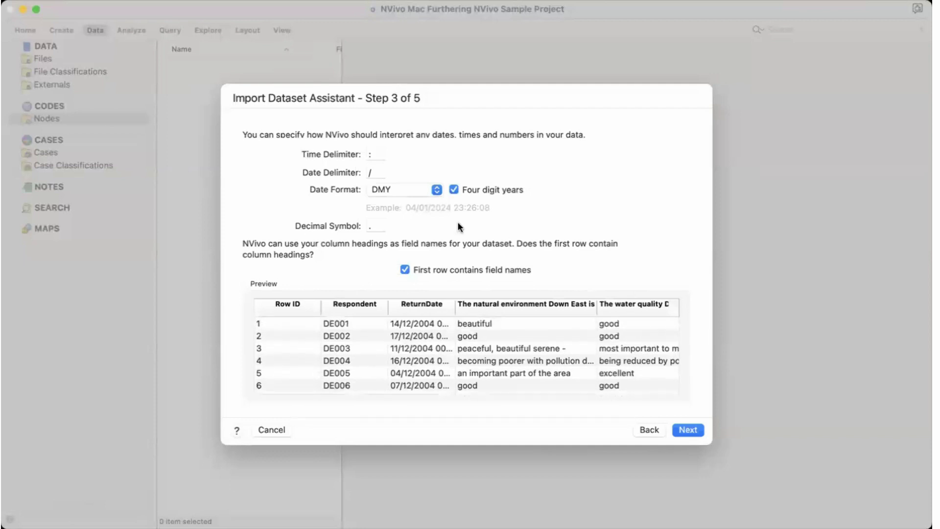
pyautogui.click(406, 267)
pyautogui.click(405, 269)
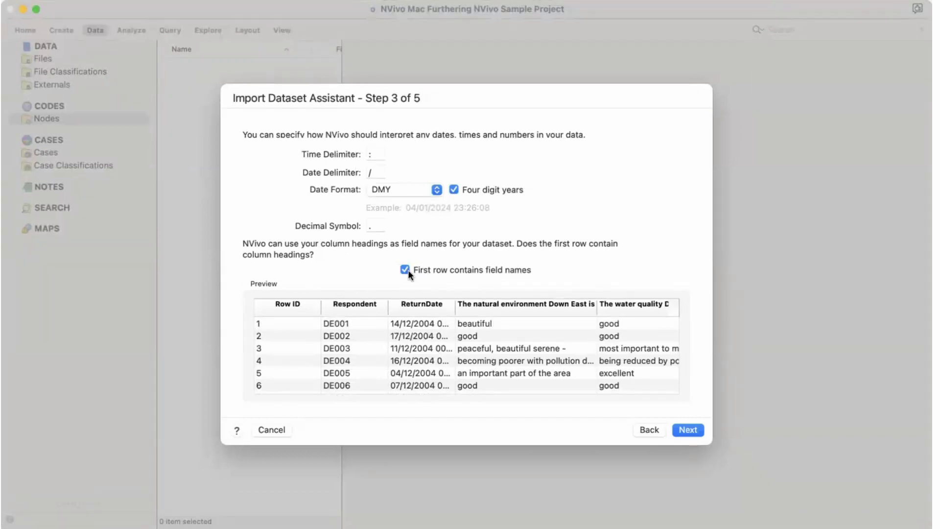
pyautogui.click(405, 269)
pyautogui.click(406, 269)
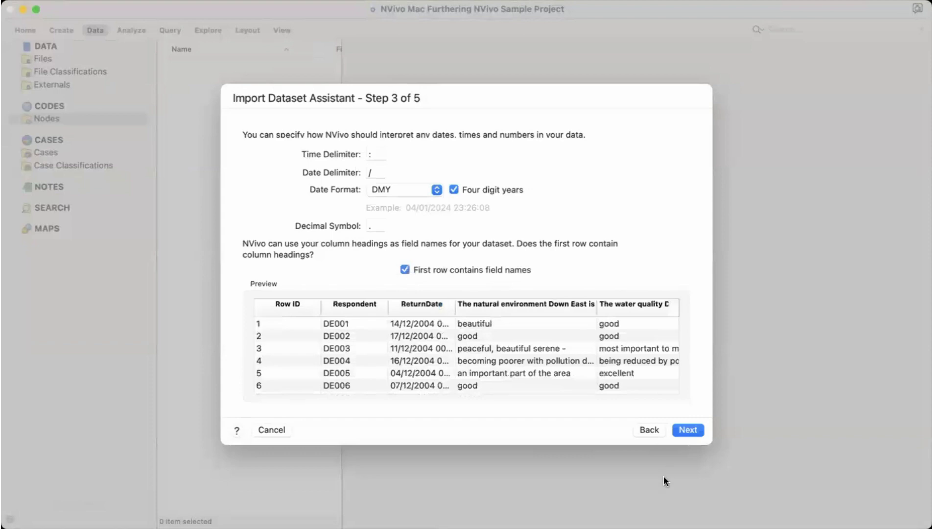
# - Keep all survey answer fields included and codable after testing Deselect All and Select All
pyautogui.click(683, 430)
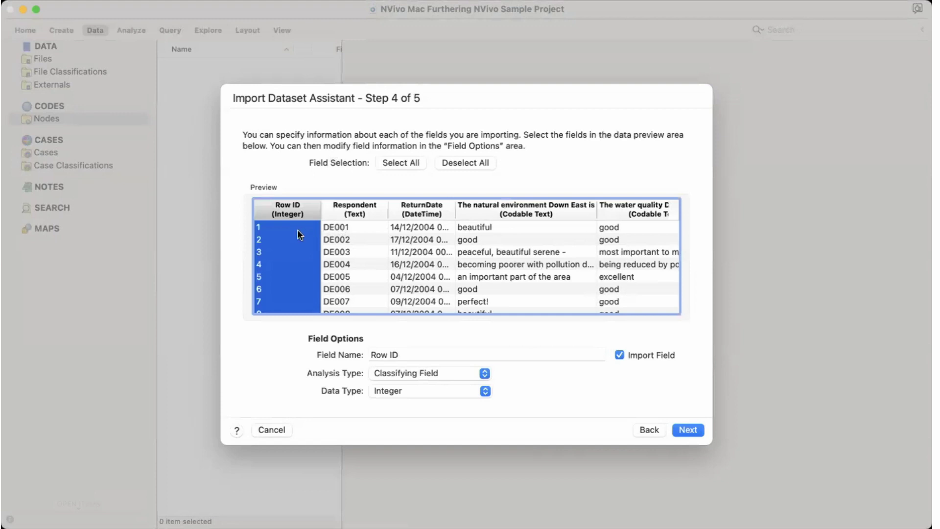
pyautogui.click(469, 214)
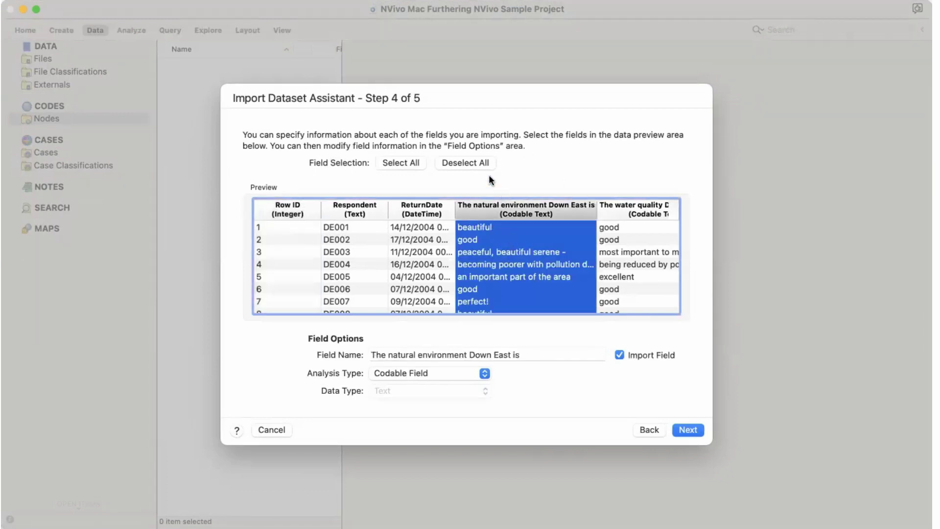
pyautogui.click(473, 161)
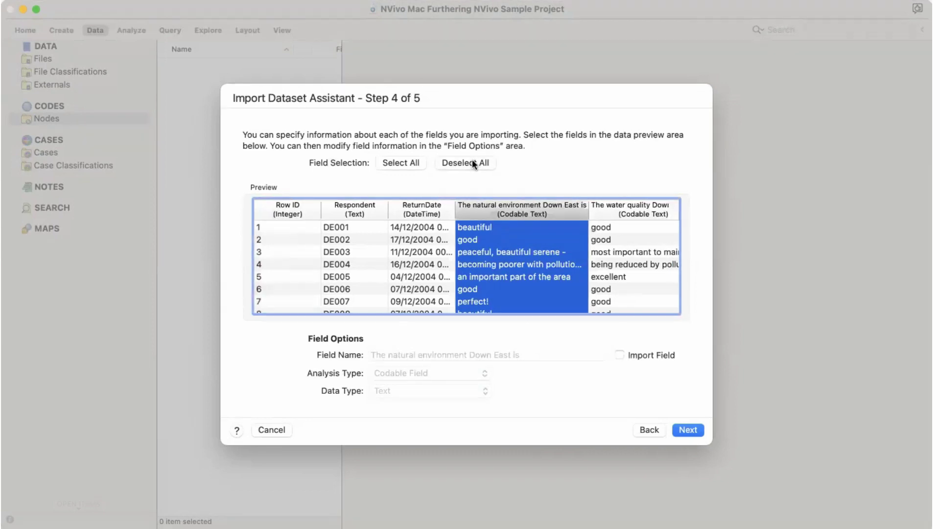
pyautogui.click(389, 164)
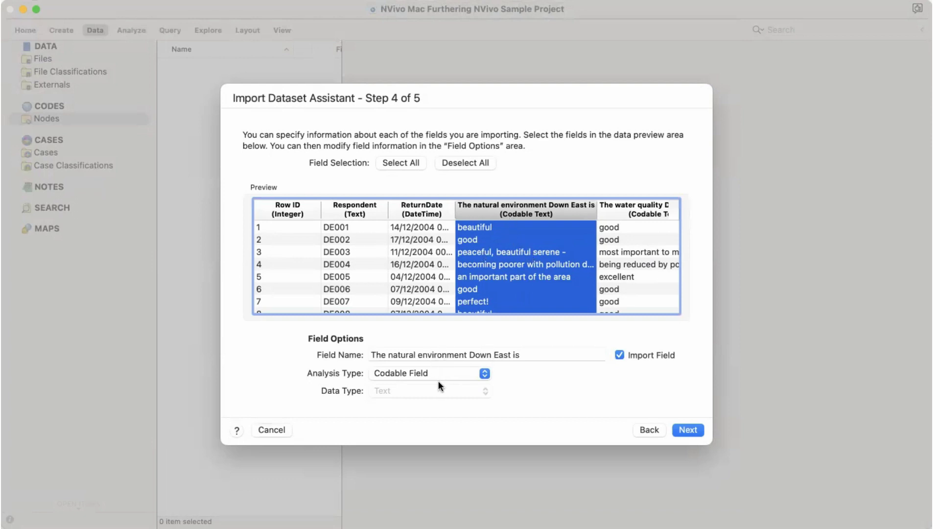
pyautogui.click(619, 355)
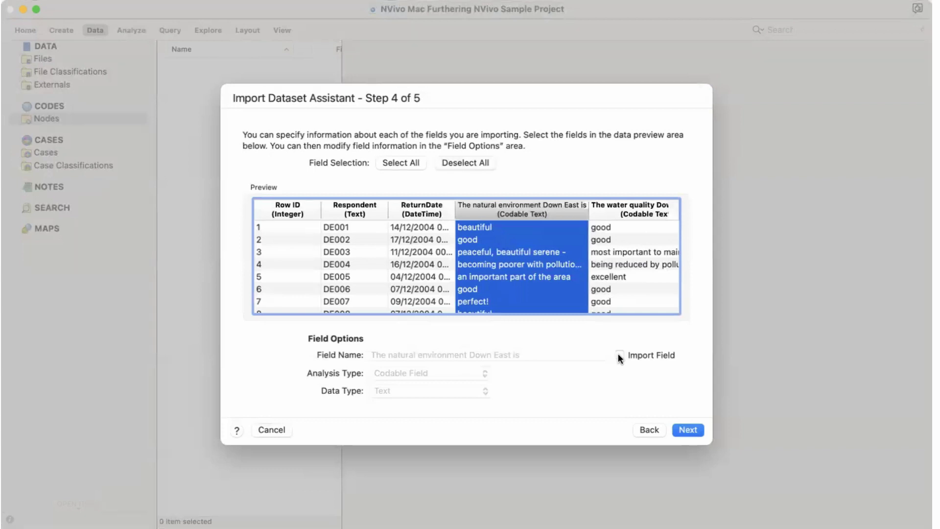
pyautogui.click(619, 355)
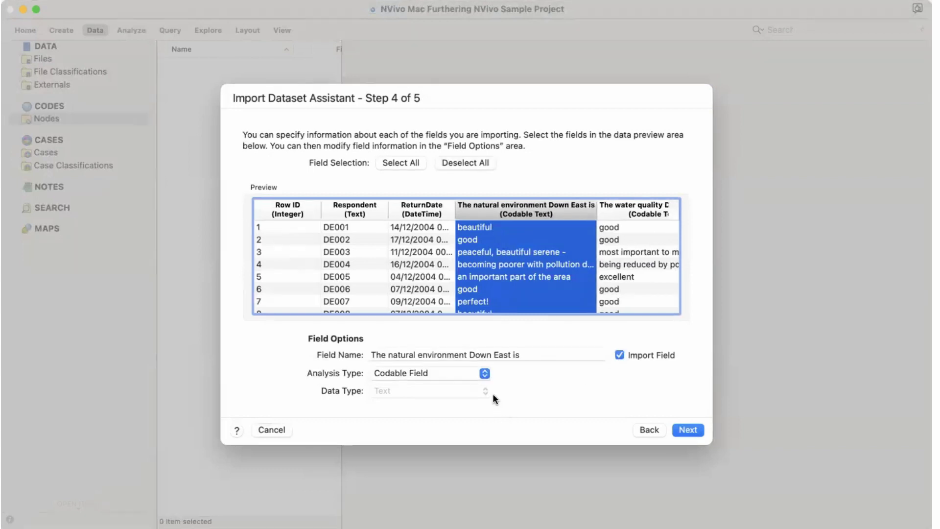
pyautogui.click(487, 373)
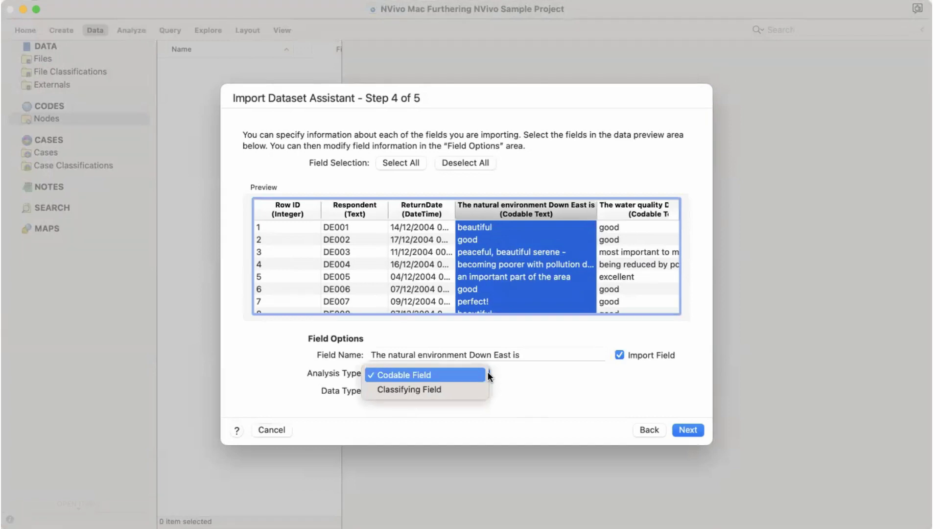
pyautogui.click(506, 374)
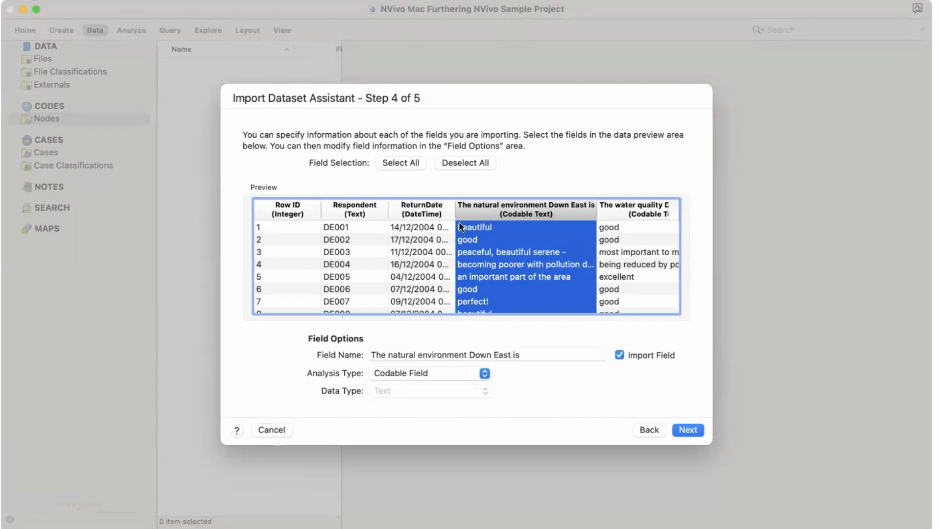
# - Confirm ReturnDate, Respondent and Row ID remain classifying fields, then advance to Step 5
pyautogui.click(425, 214)
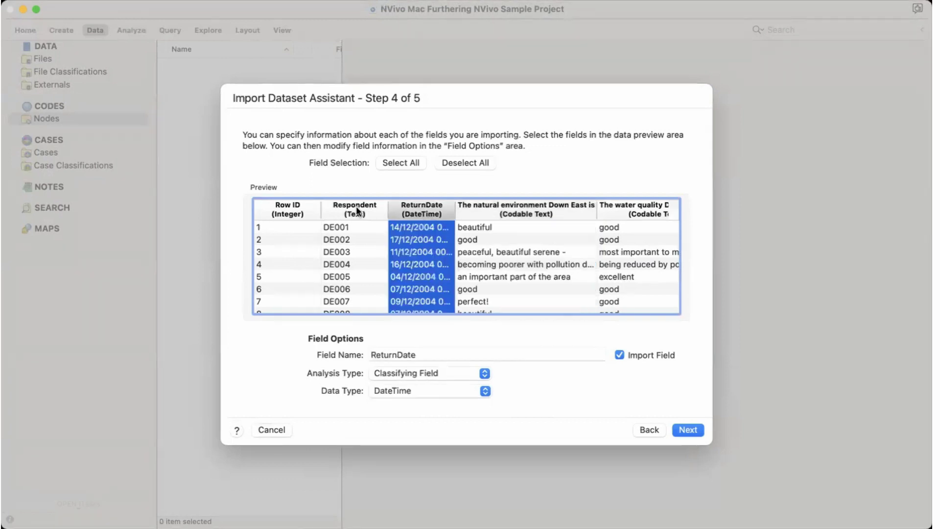
pyautogui.click(352, 207)
pyautogui.click(424, 211)
pyautogui.click(356, 209)
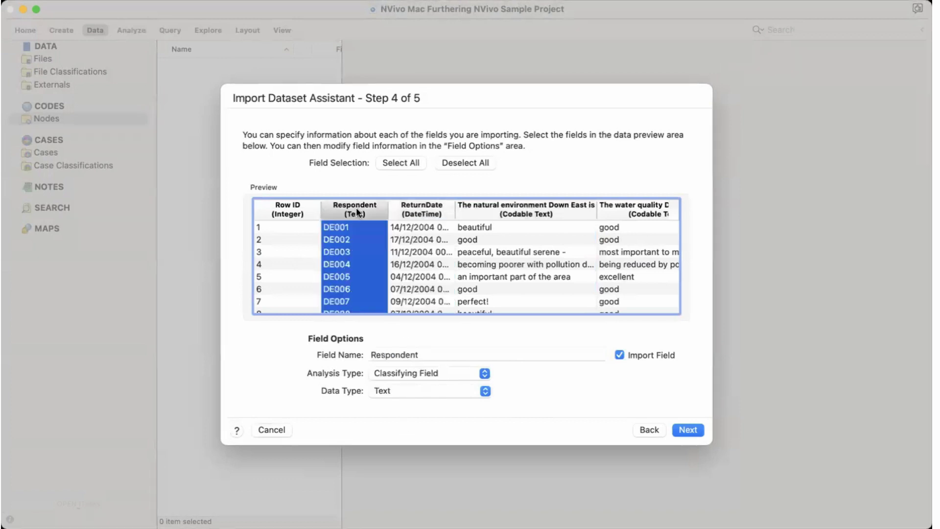
pyautogui.click(300, 208)
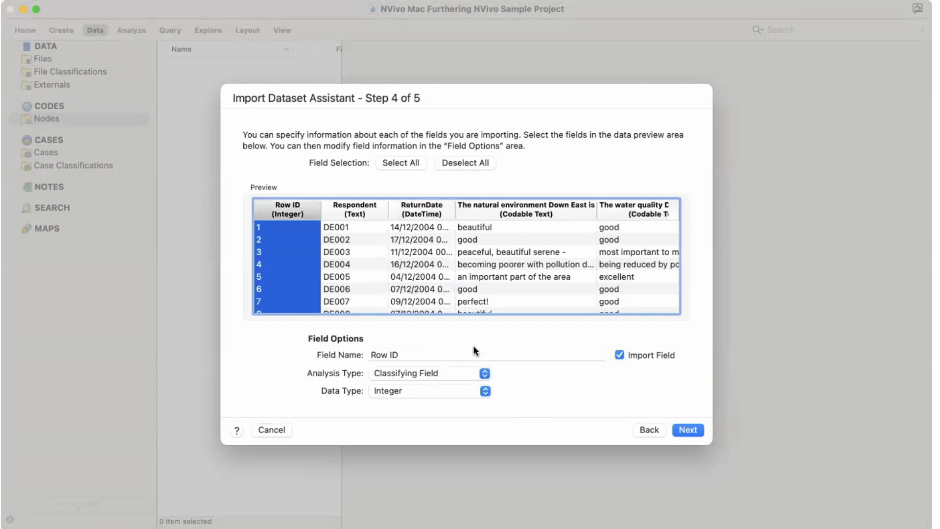
pyautogui.click(680, 431)
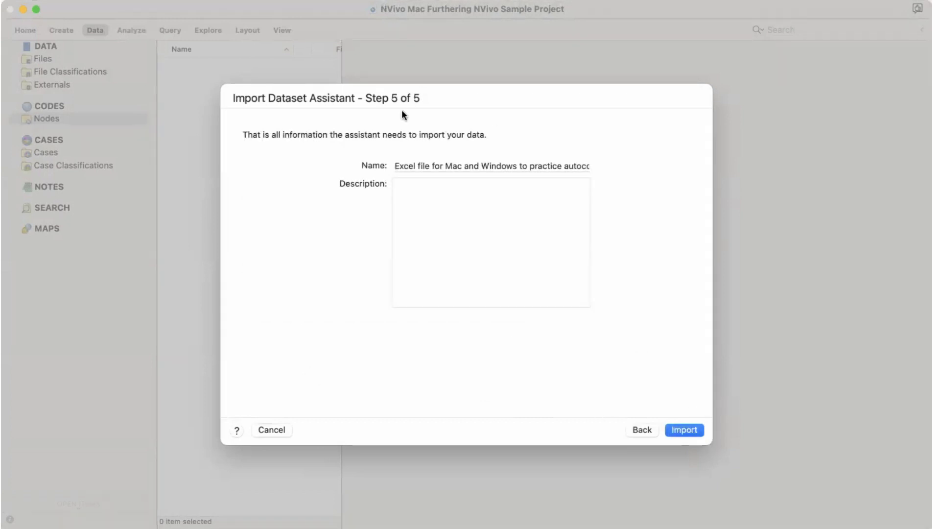
# - Import the survey workbook as a dataset named after the Excel file
pyautogui.click(682, 429)
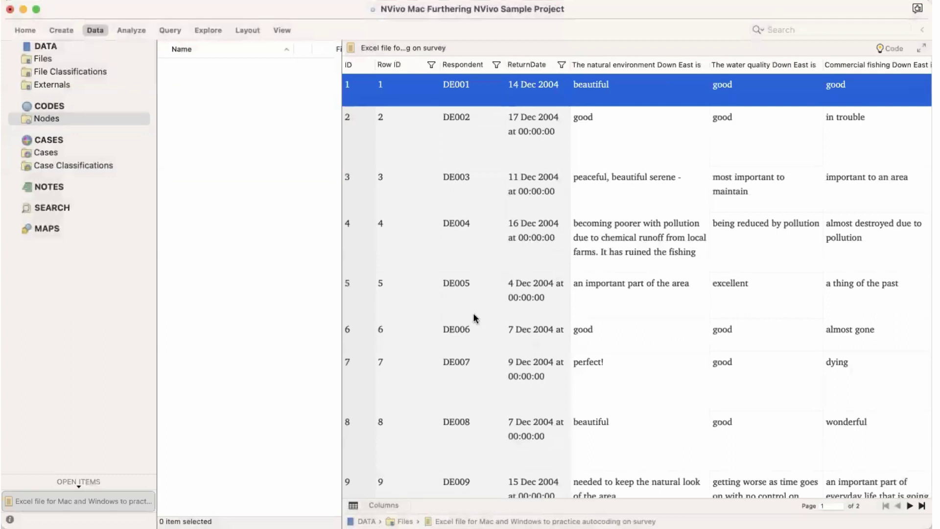
# - Browse Files, Case Classifications and Cases, then reselect the Excel survey dataset in Files
pyautogui.click(51, 59)
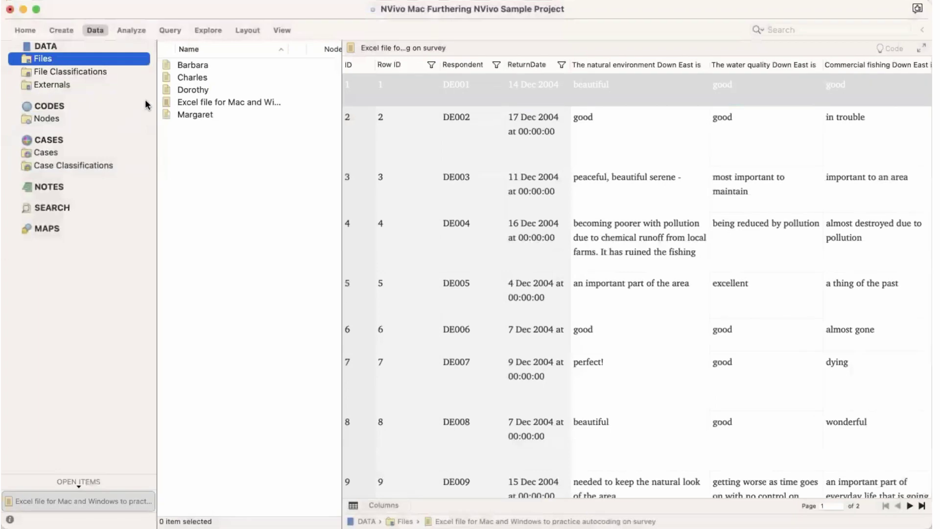
pyautogui.click(188, 103)
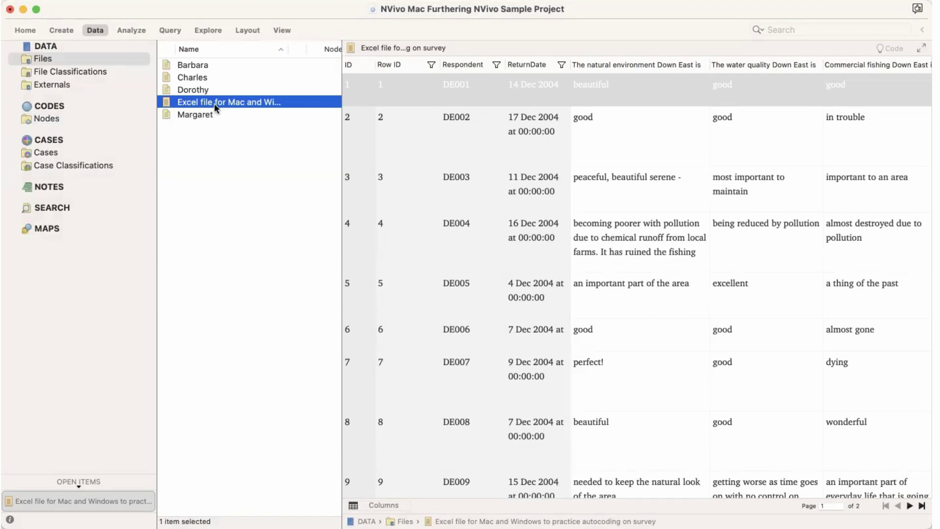
pyautogui.click(74, 164)
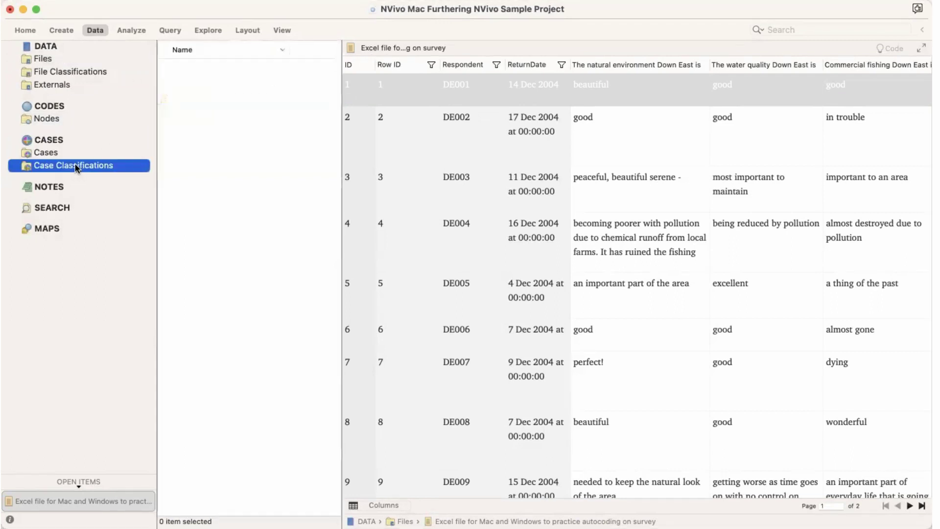
pyautogui.click(54, 155)
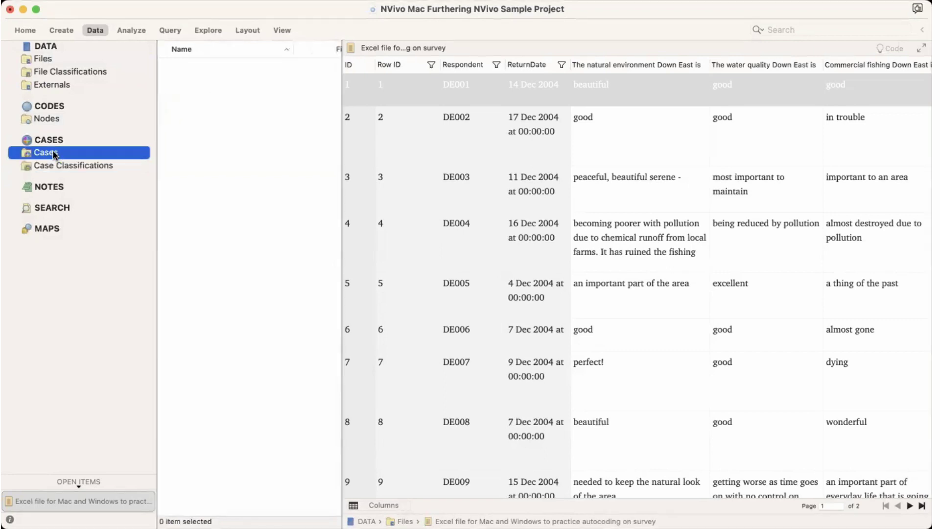
pyautogui.click(54, 163)
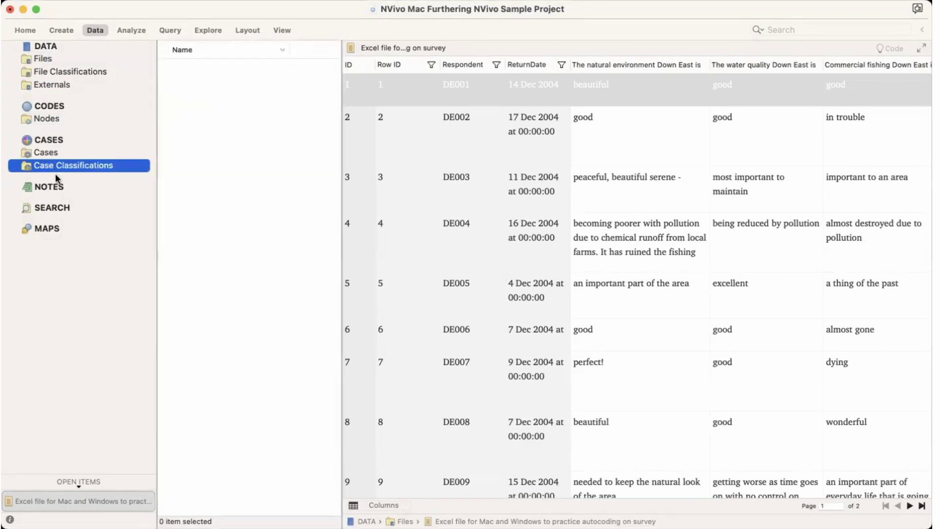
pyautogui.click(56, 59)
pyautogui.click(205, 103)
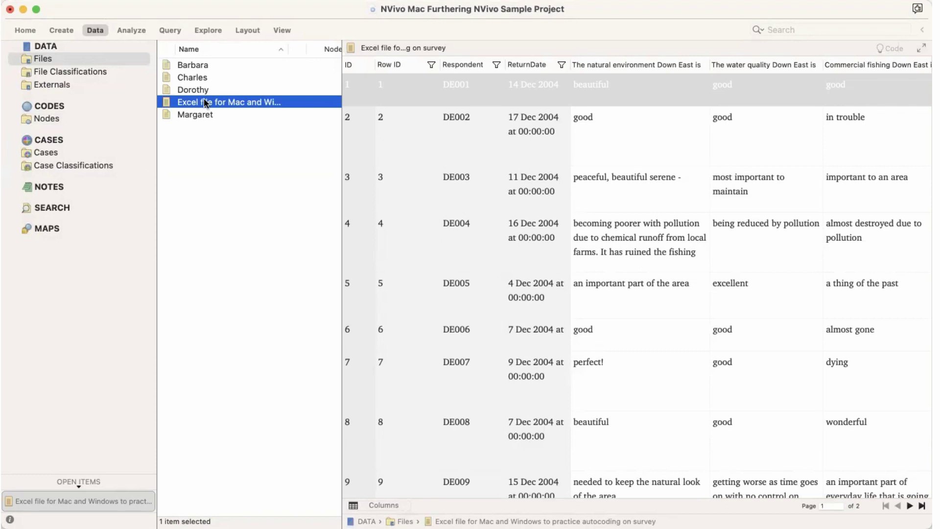
# - Auto Code the survey dataset, choosing to code at cases for each value in a column
pyautogui.rightClick(203, 100)
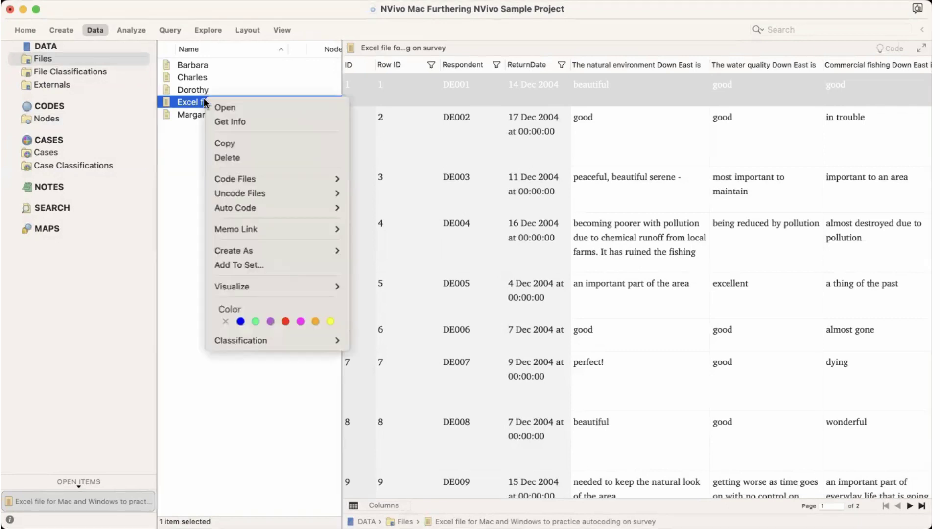
pyautogui.moveTo(264, 208)
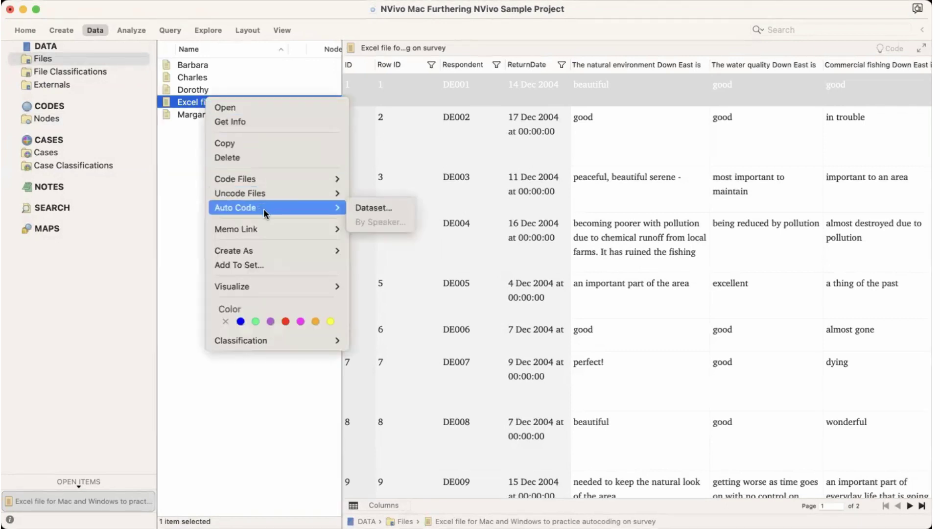
pyautogui.click(357, 208)
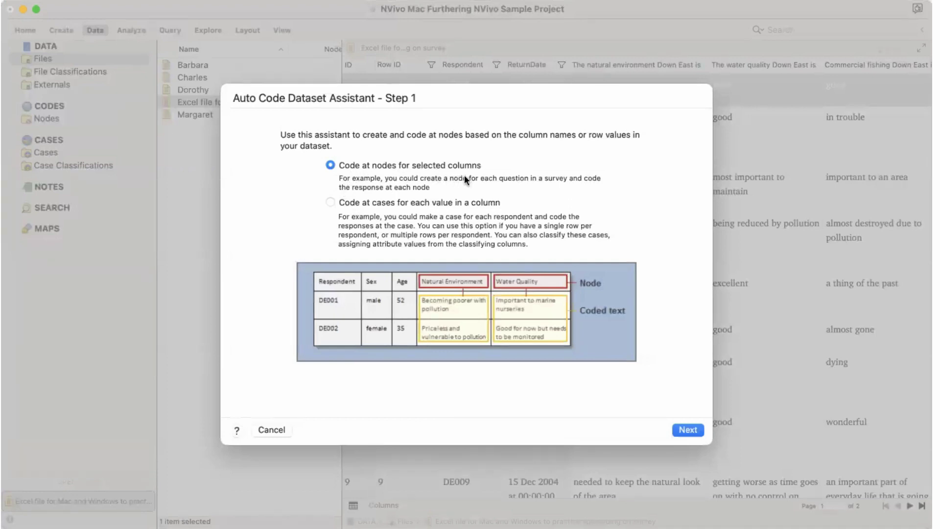
pyautogui.click(331, 201)
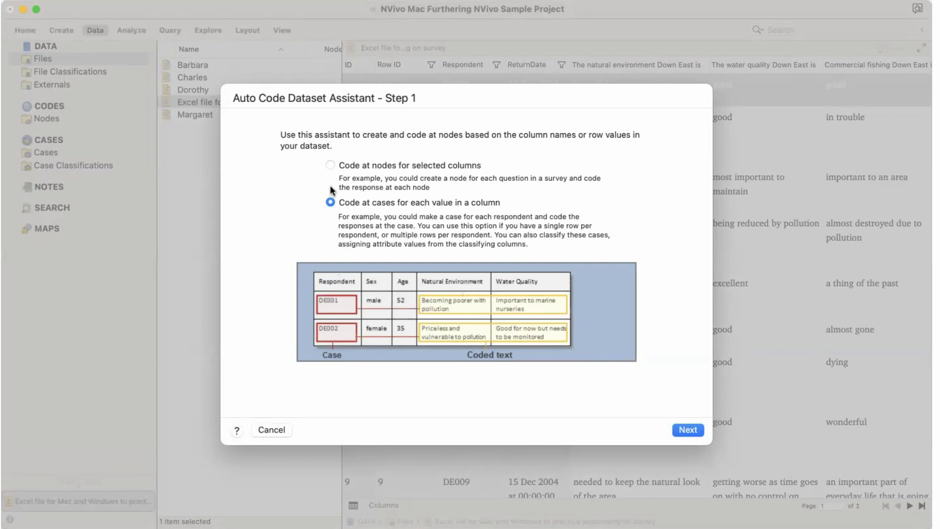
# - Take case names from the Respondent column after briefly trying Row ID
pyautogui.click(695, 430)
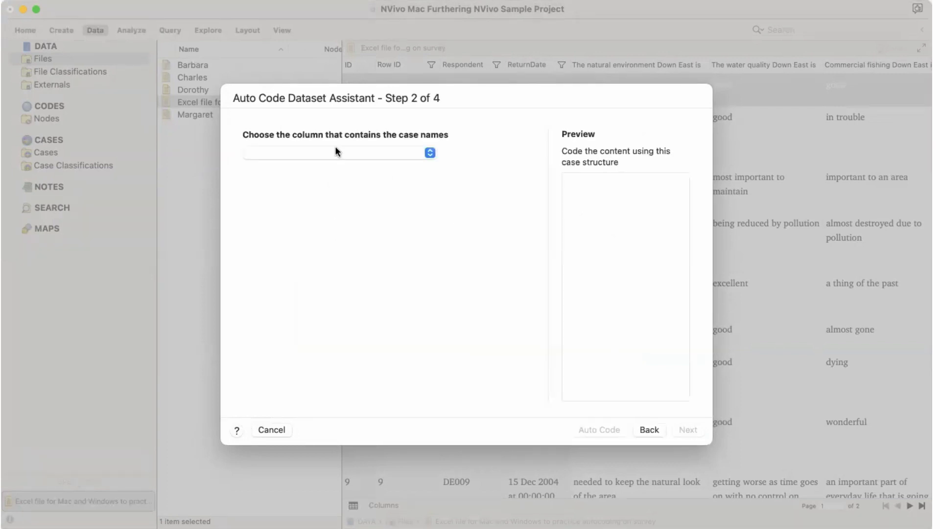
pyautogui.click(429, 154)
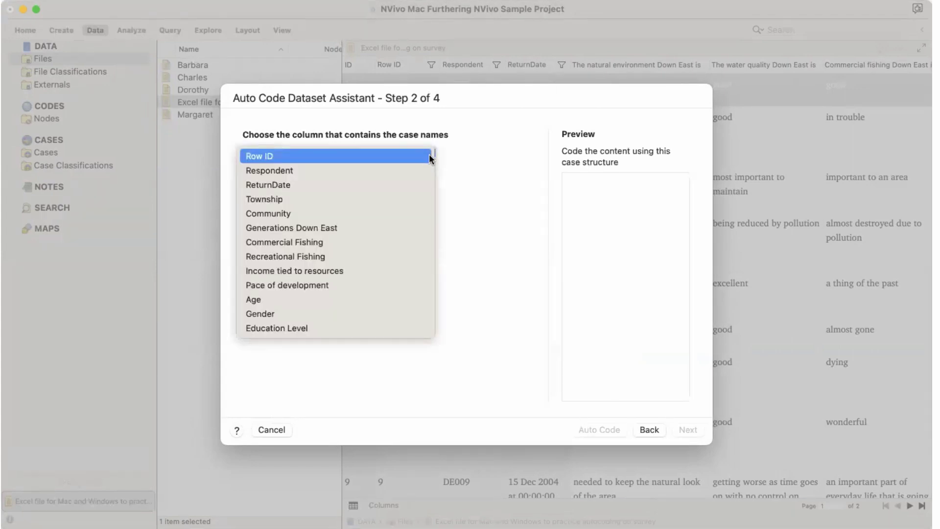
pyautogui.click(369, 169)
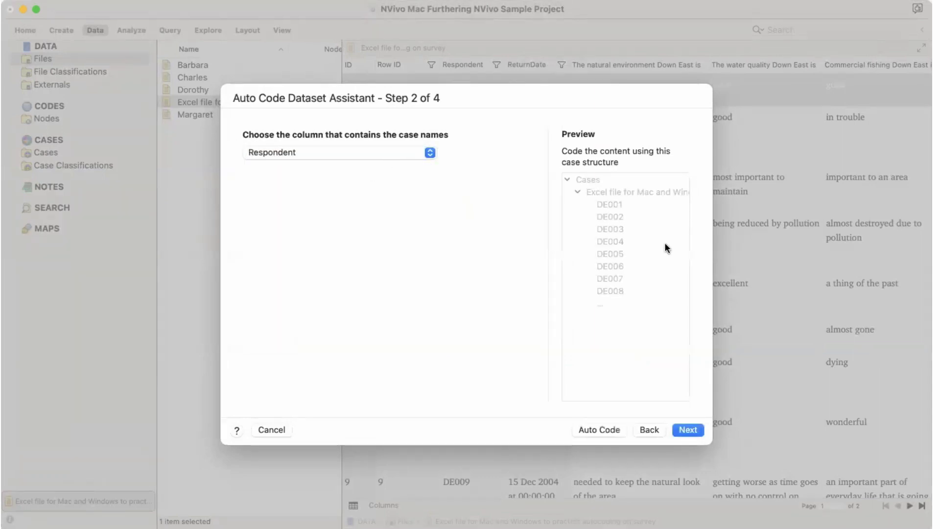
pyautogui.click(431, 153)
pyautogui.click(396, 139)
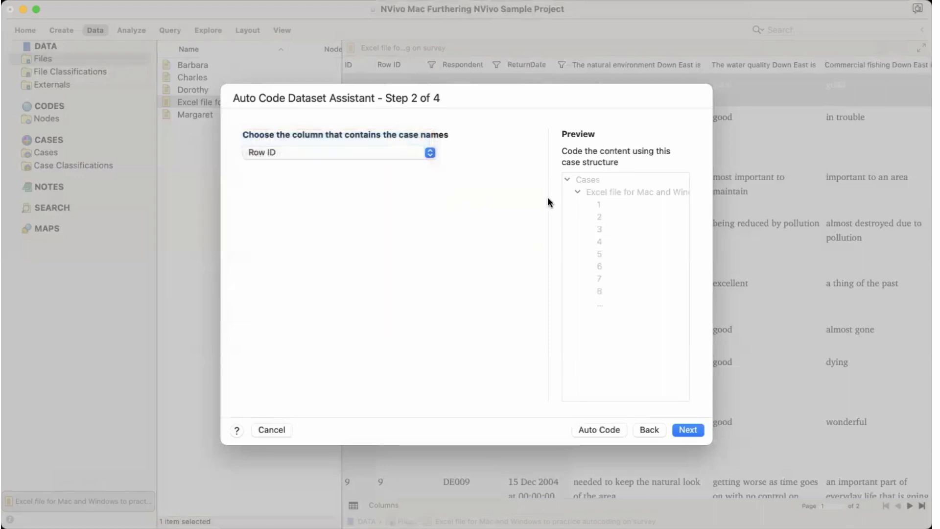
pyautogui.click(429, 153)
pyautogui.click(375, 167)
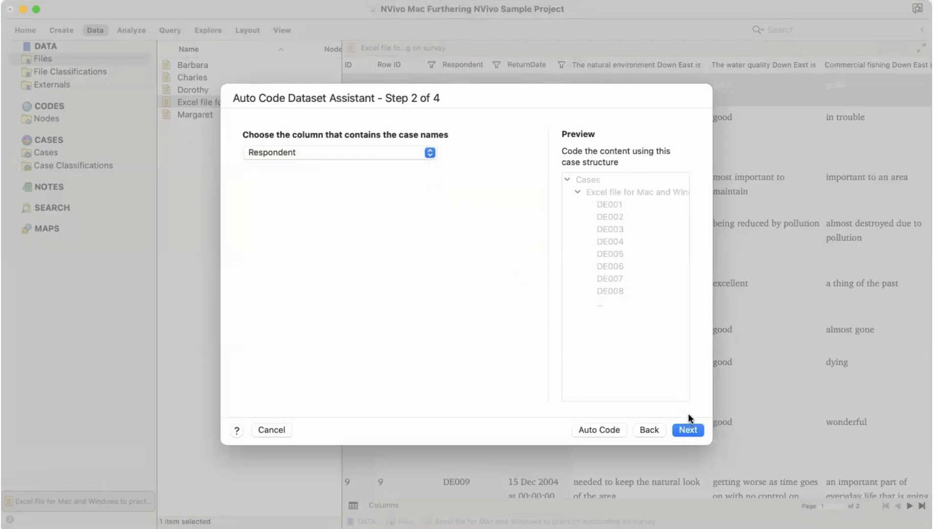
pyautogui.click(689, 427)
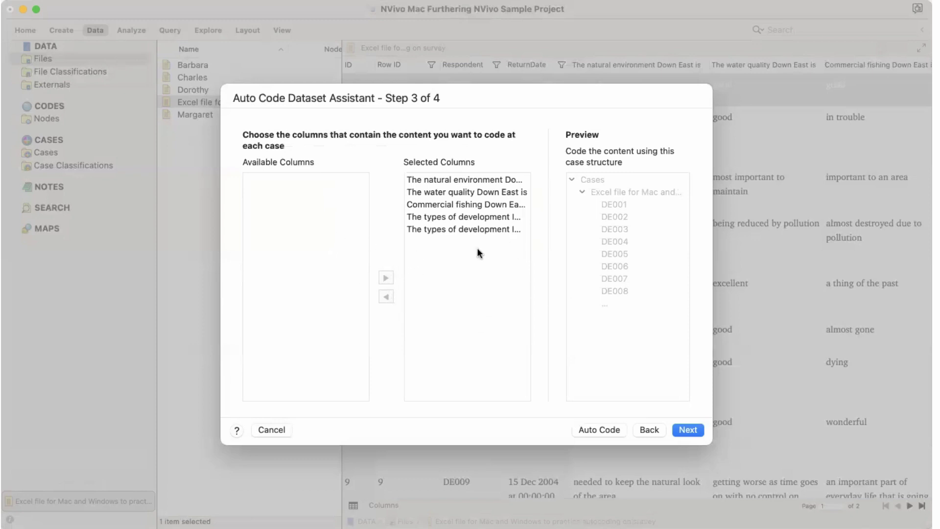
# - Remove and restore a 'types of development' column, keeping all five question columns for coding
pyautogui.click(443, 217)
pyautogui.click(386, 297)
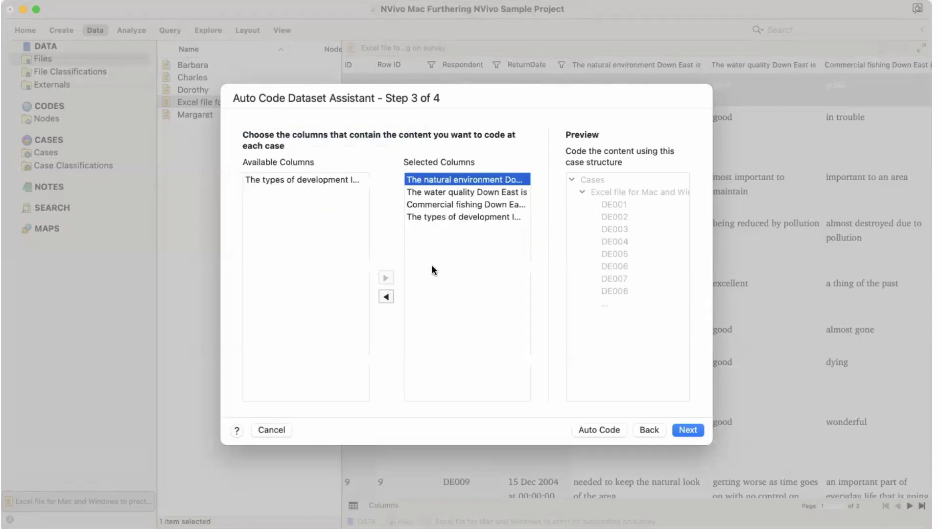
pyautogui.click(449, 193)
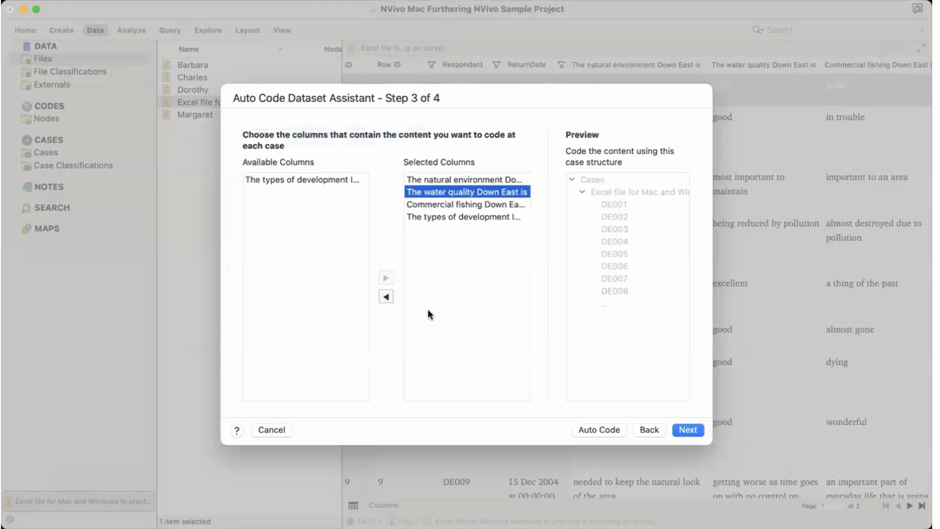
pyautogui.click(325, 179)
pyautogui.click(385, 277)
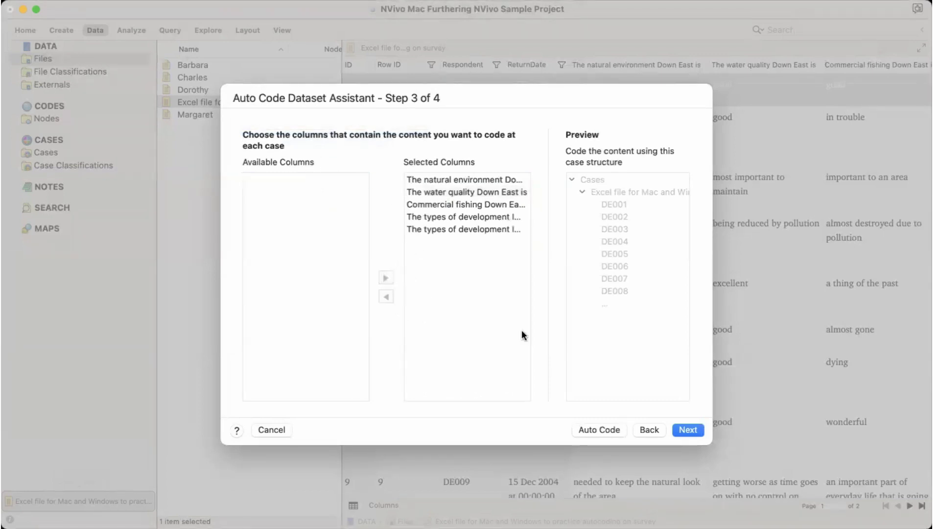
pyautogui.click(694, 428)
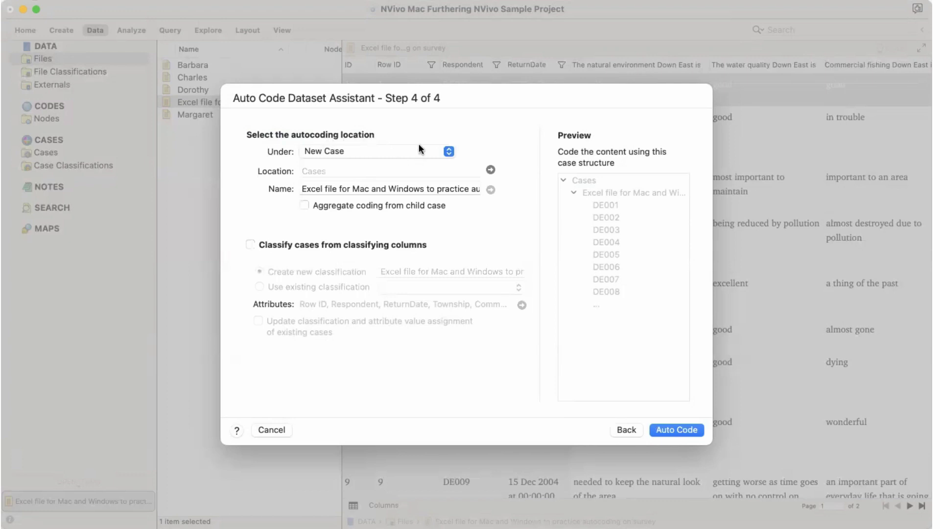
# - Code under a new case located in Cases, classifying cases from the classifying columns
pyautogui.click(449, 152)
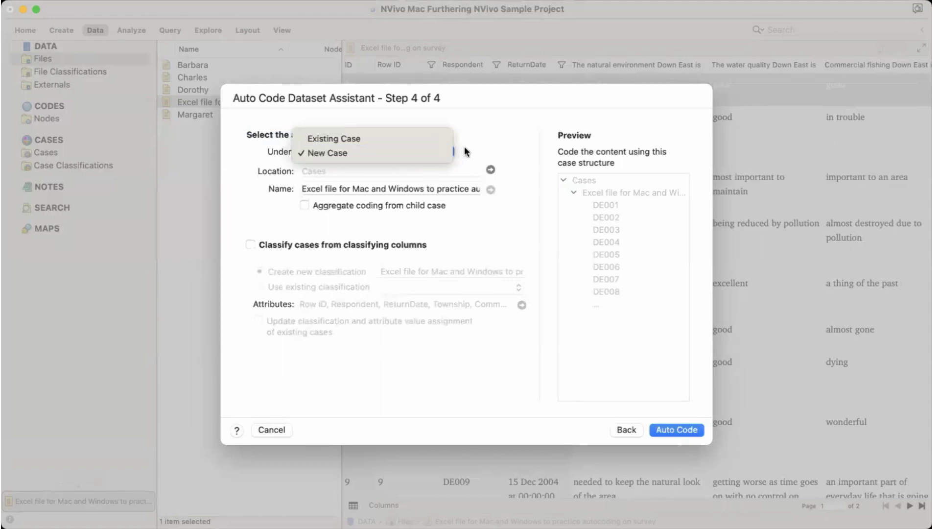
pyautogui.click(446, 156)
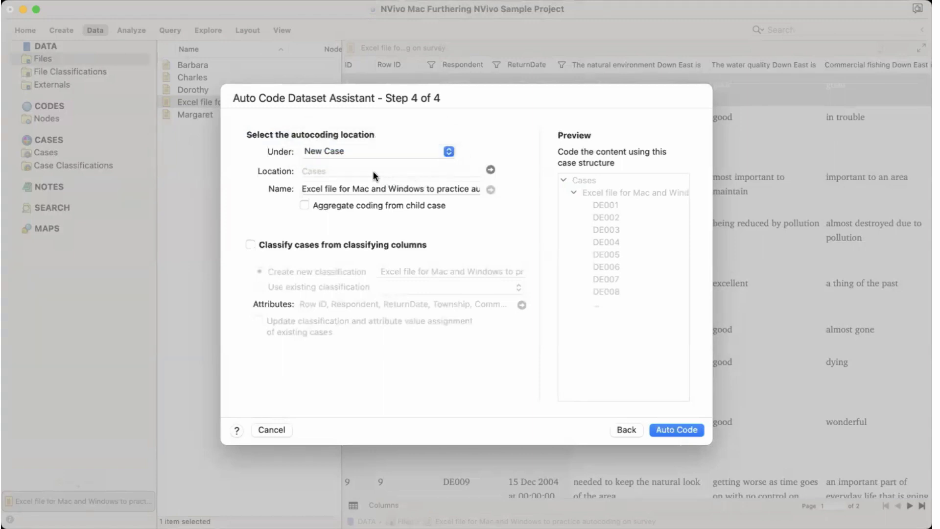
pyautogui.click(491, 170)
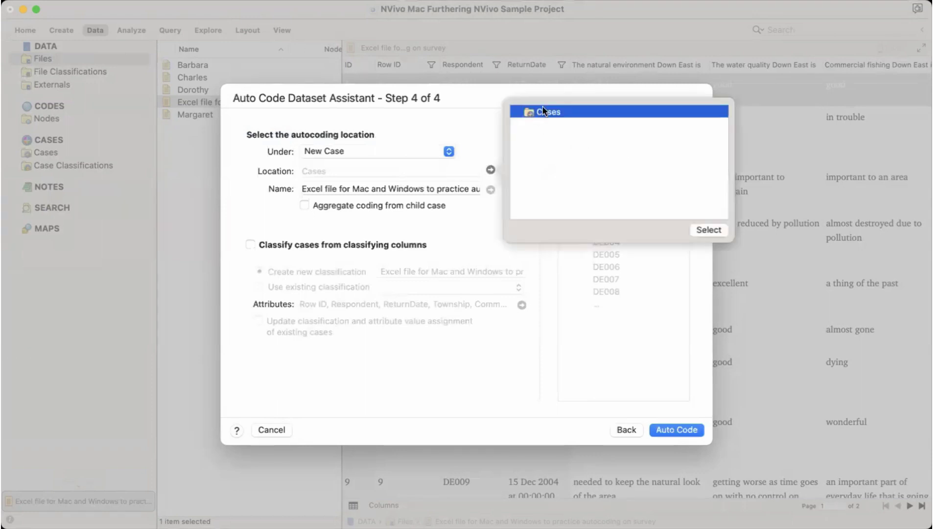
pyautogui.click(709, 229)
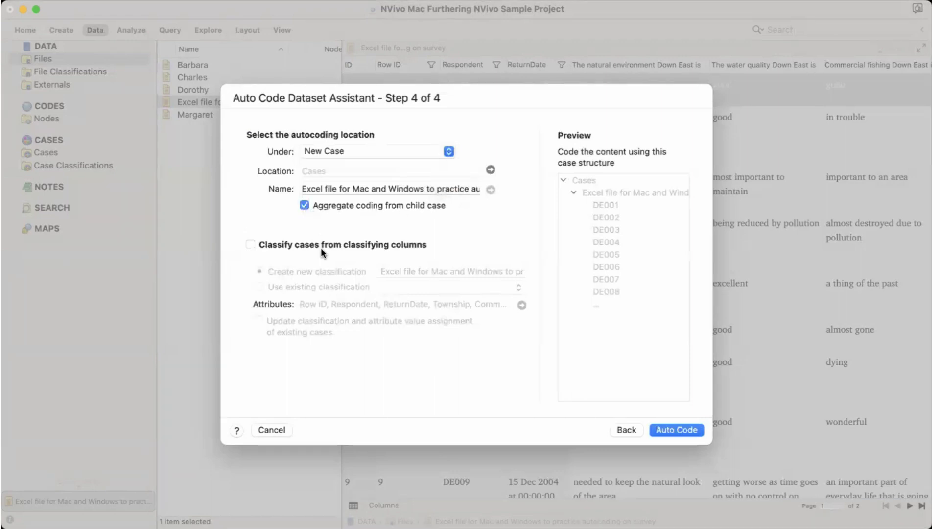
pyautogui.click(254, 246)
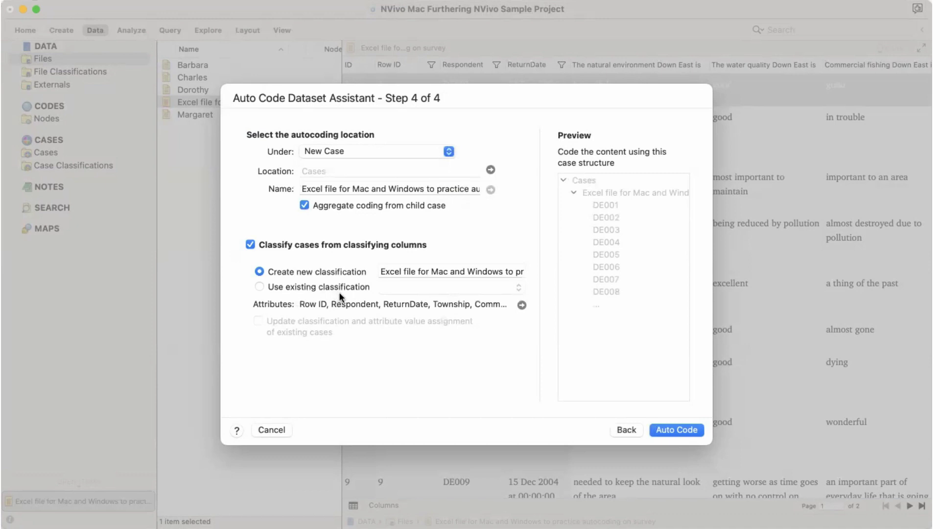
# - Create a new case classification named 'Survey Data'
pyautogui.click(260, 287)
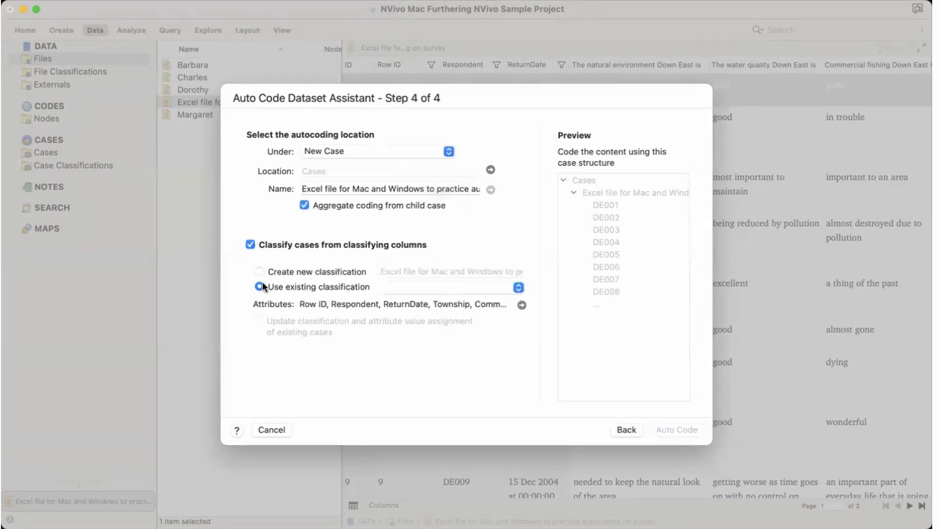
pyautogui.click(260, 271)
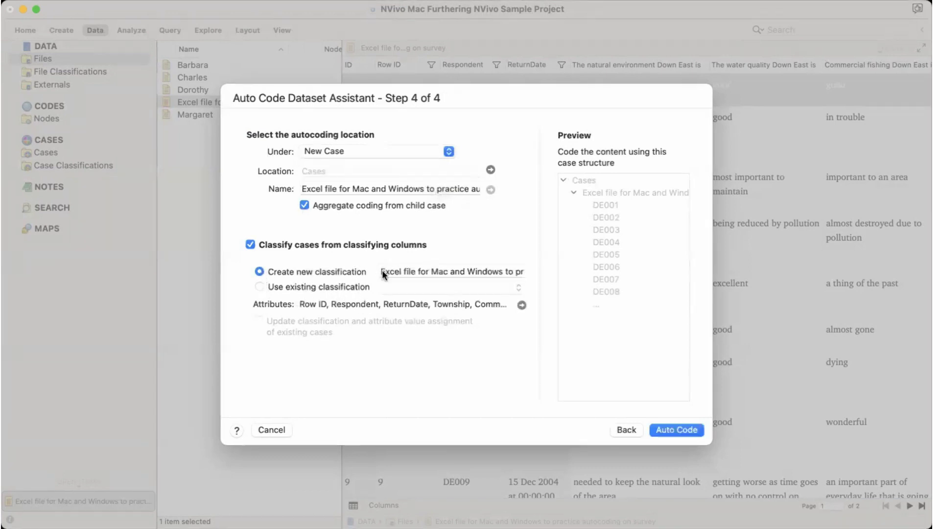
pyautogui.click(422, 272)
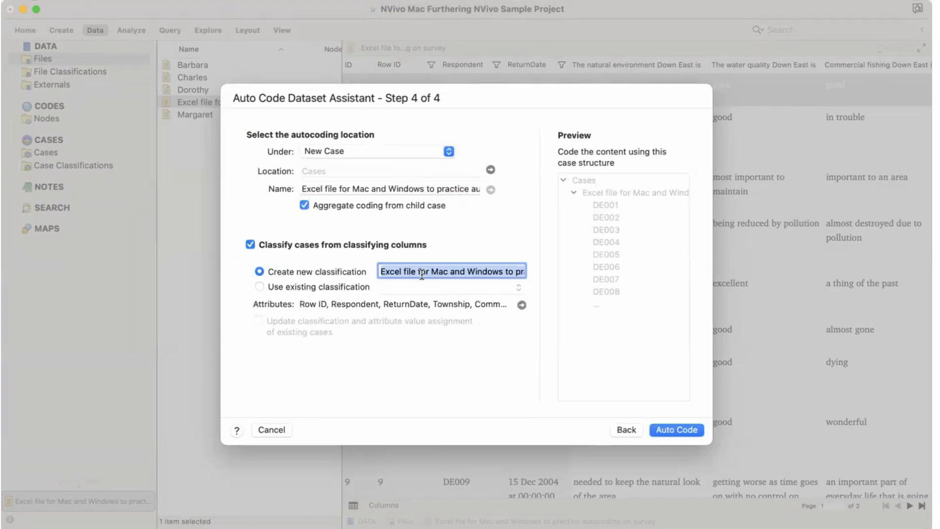
pyautogui.write('Survey Data')
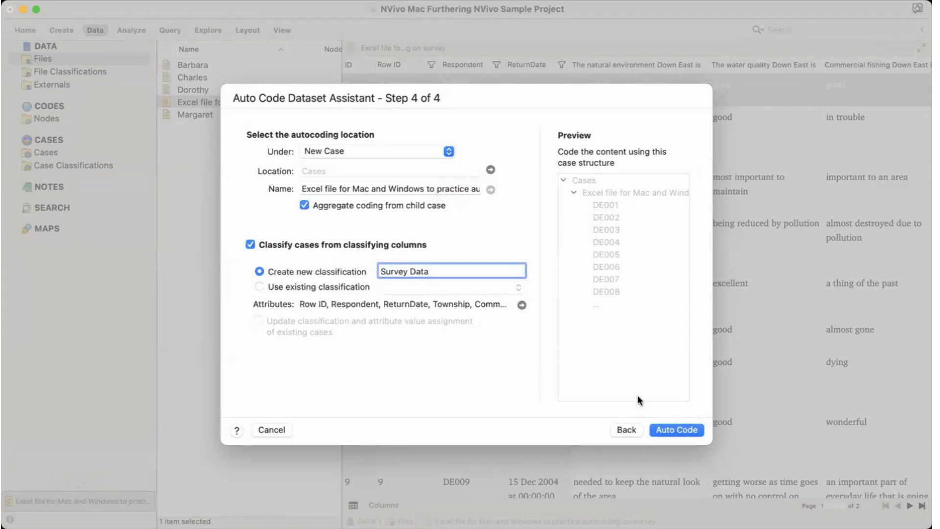
# - Drop the Pace of development attribute and run the dataset auto-coding
pyautogui.click(521, 305)
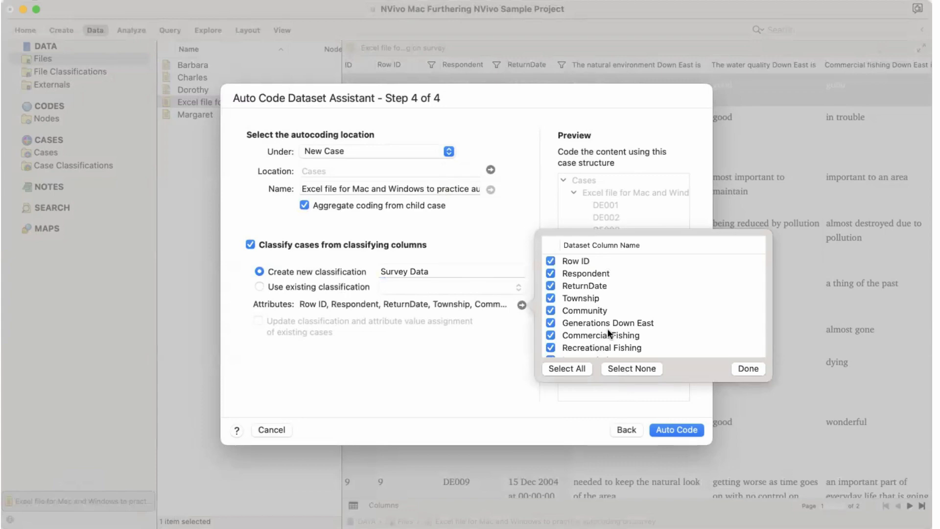
pyautogui.scroll(-5, 620, 329)
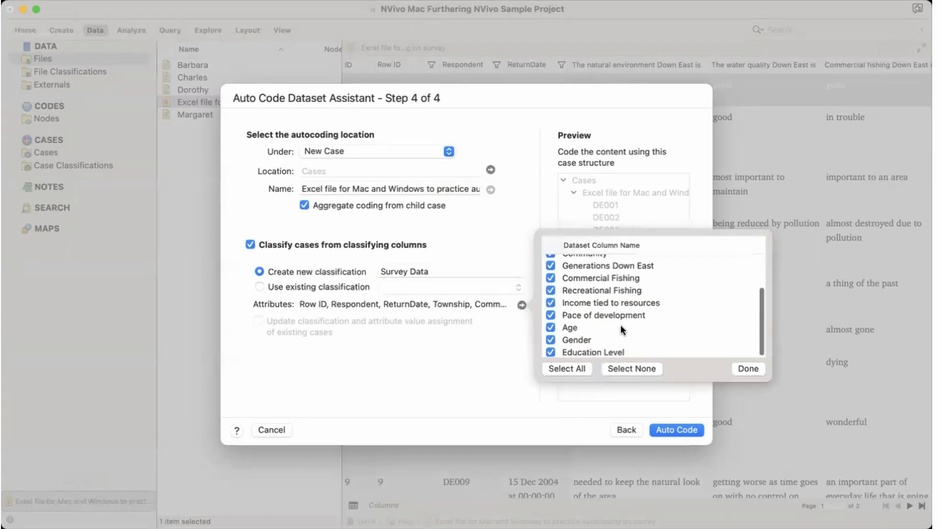
pyautogui.scroll(3, 621, 328)
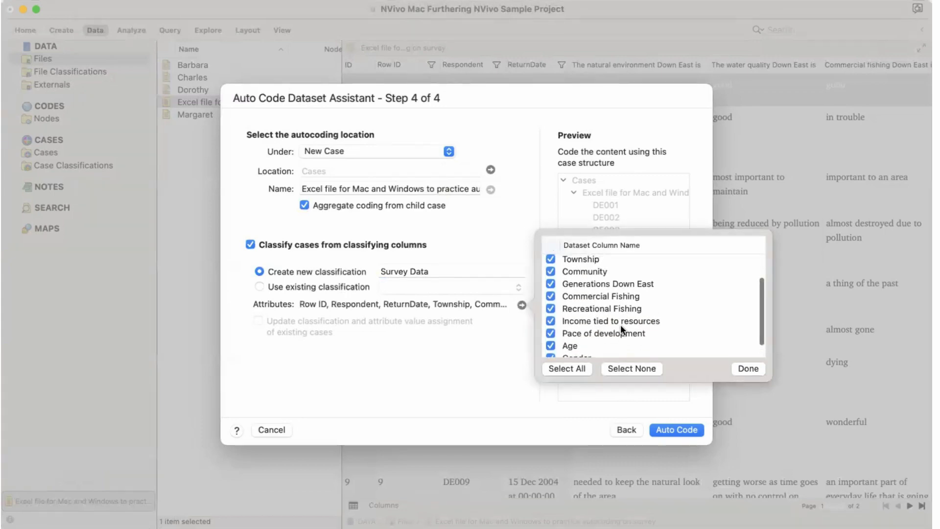
pyautogui.click(553, 332)
pyautogui.click(749, 367)
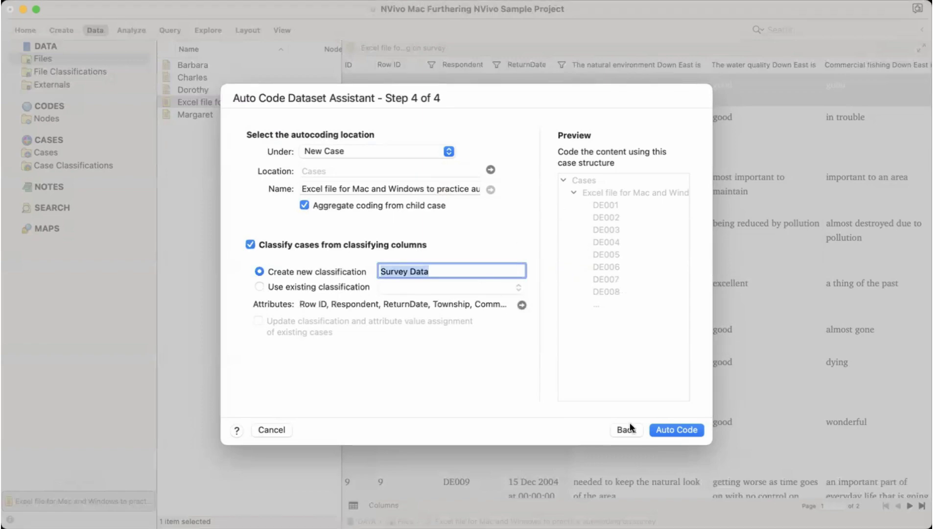
pyautogui.click(673, 431)
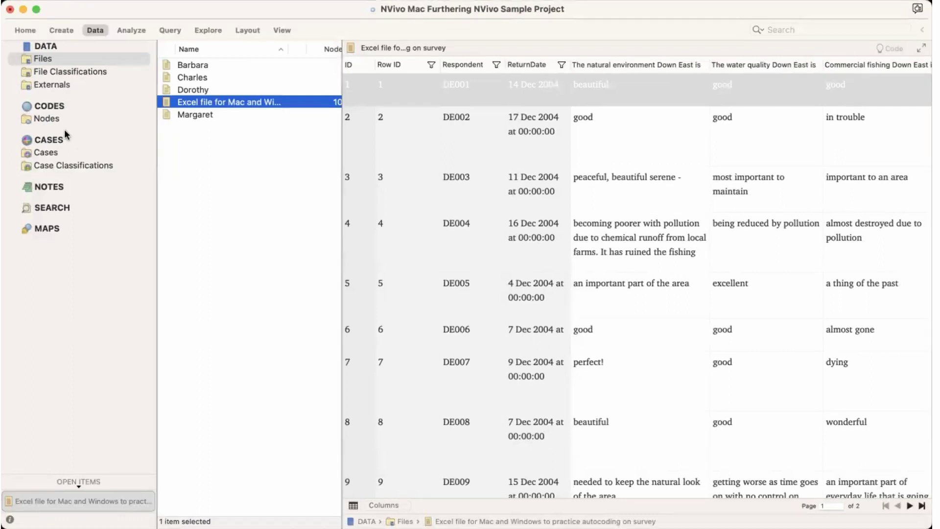
# - Expand the Excel respondent cases, then open the Survey Data classification sheet showing each case's attributes
pyautogui.click(55, 154)
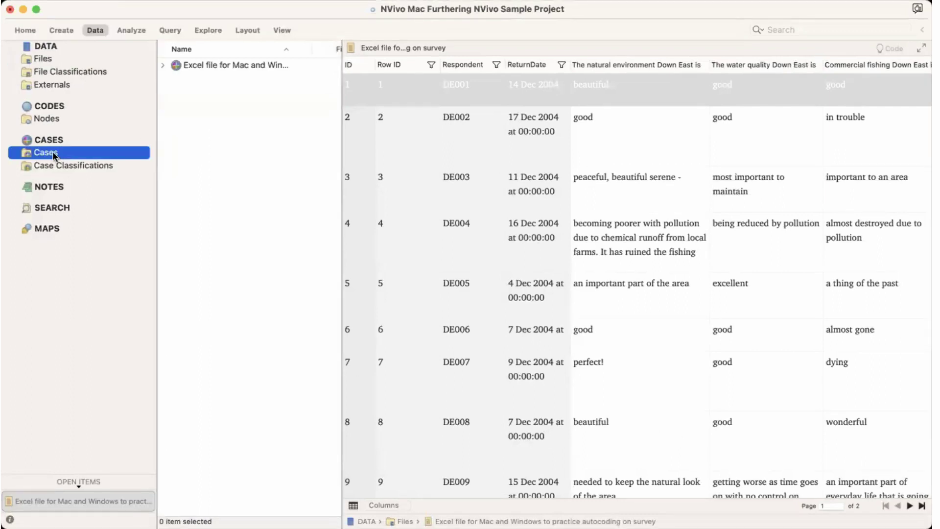
pyautogui.click(162, 65)
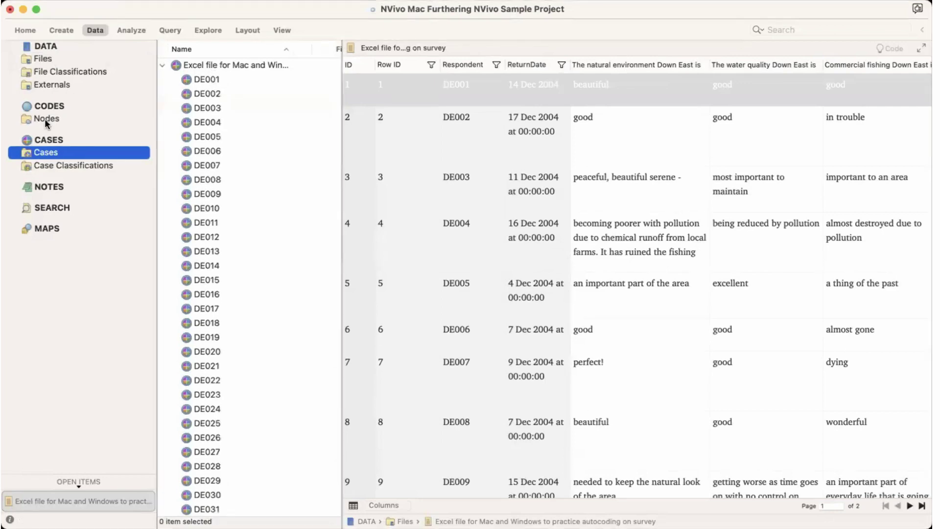
pyautogui.click(38, 169)
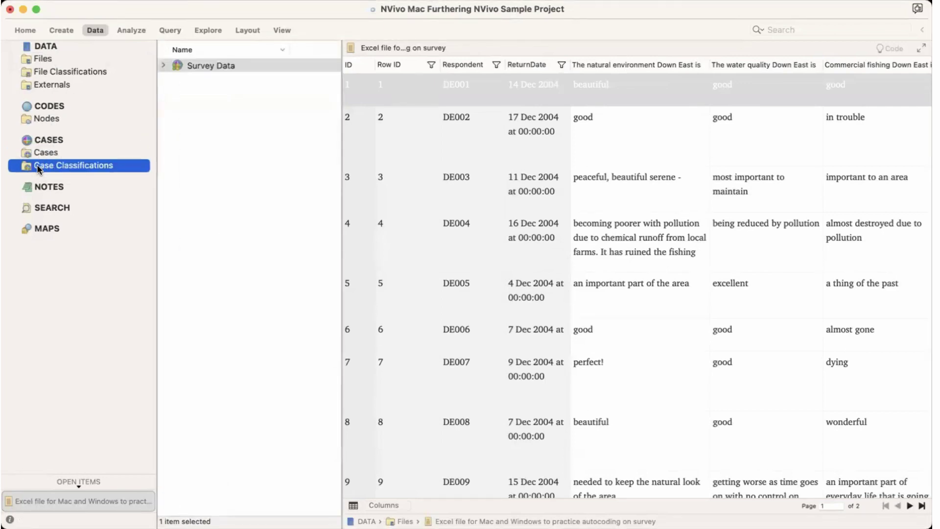
pyautogui.click(163, 65)
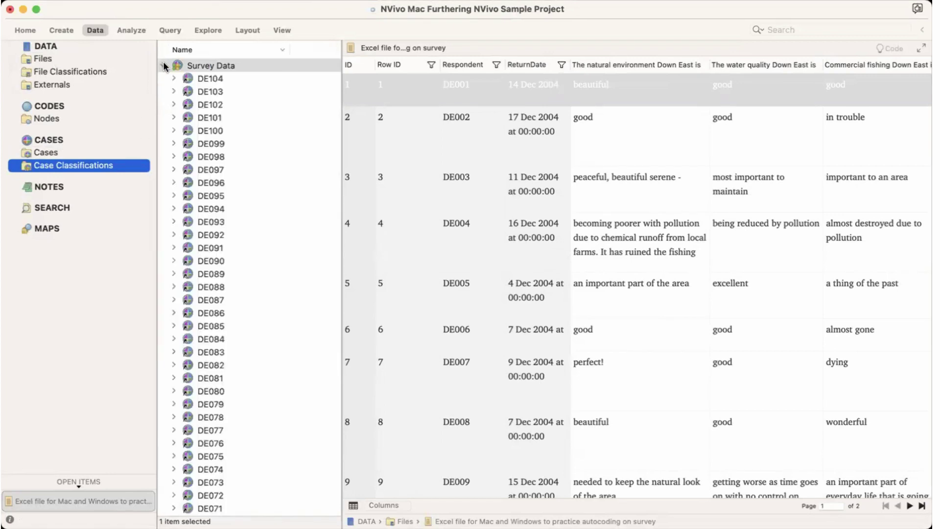
pyautogui.doubleClick(201, 63)
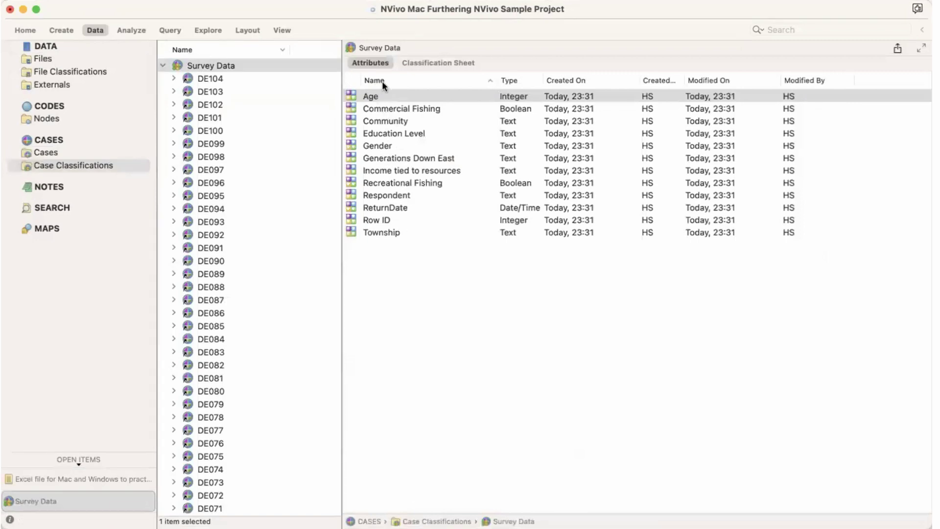
pyautogui.click(441, 61)
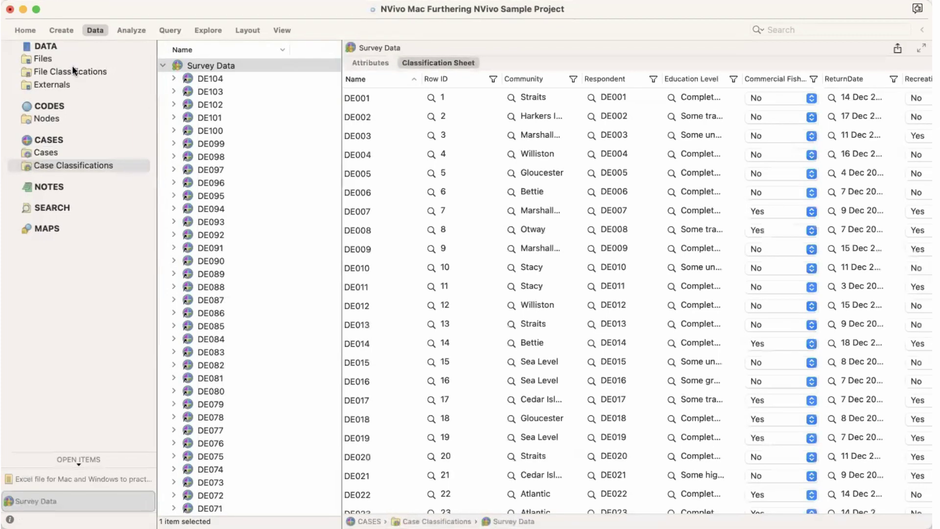
# - Create a case from the Barbara interview file in Files
pyautogui.click(46, 57)
pyautogui.click(204, 65)
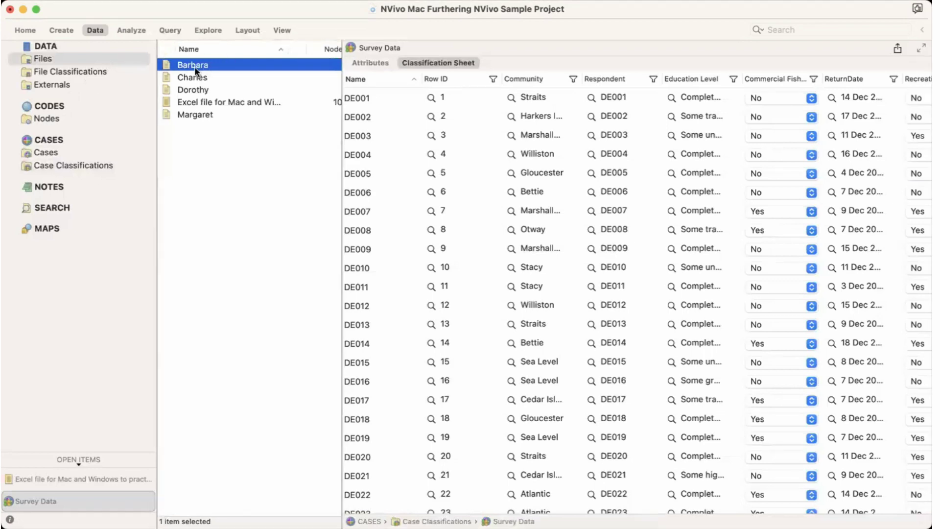
pyautogui.rightClick(194, 66)
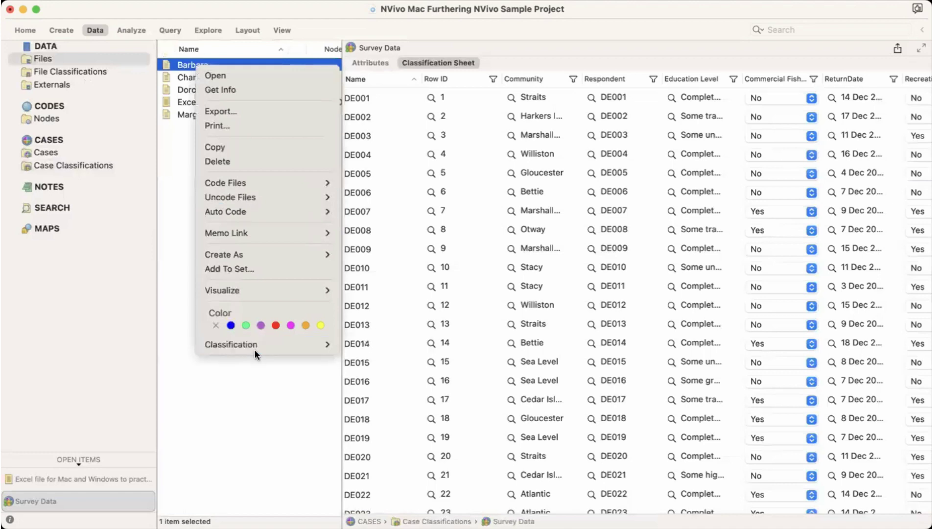
pyautogui.click(163, 150)
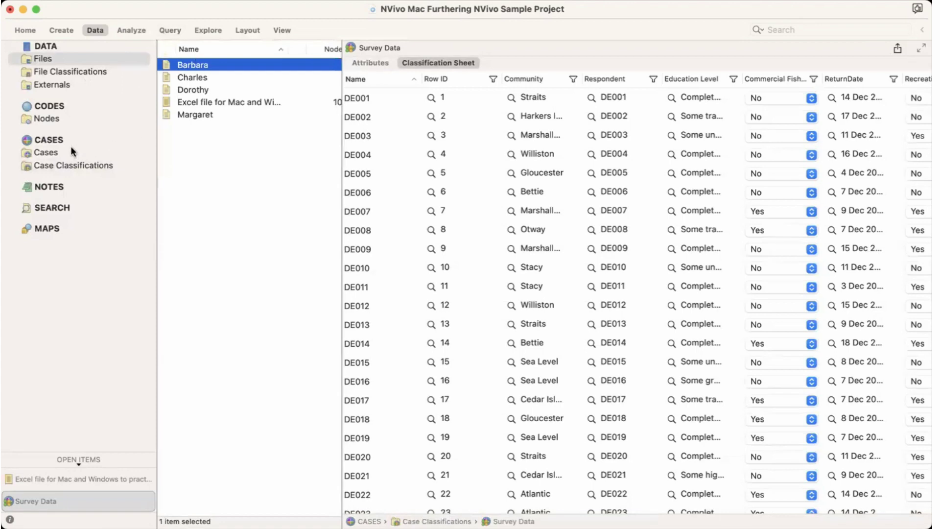
pyautogui.rightClick(201, 66)
pyautogui.moveTo(255, 250)
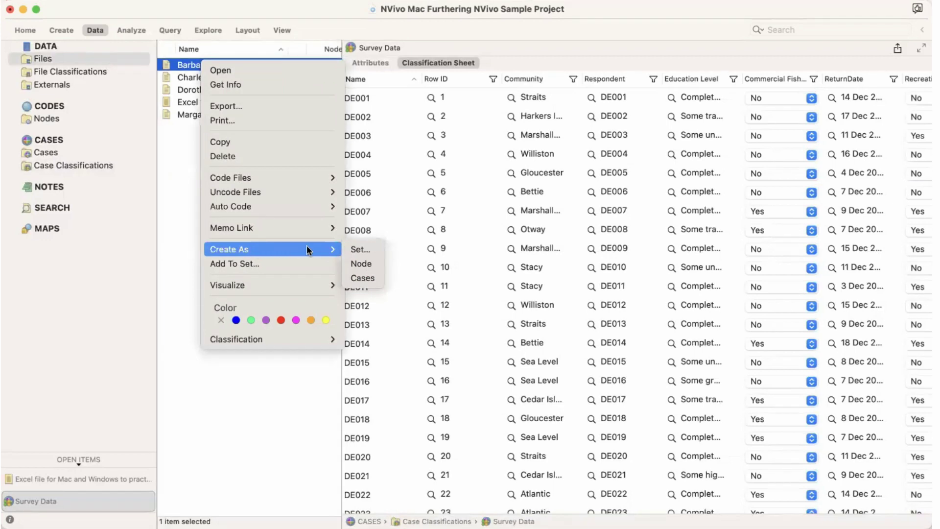
pyautogui.click(358, 279)
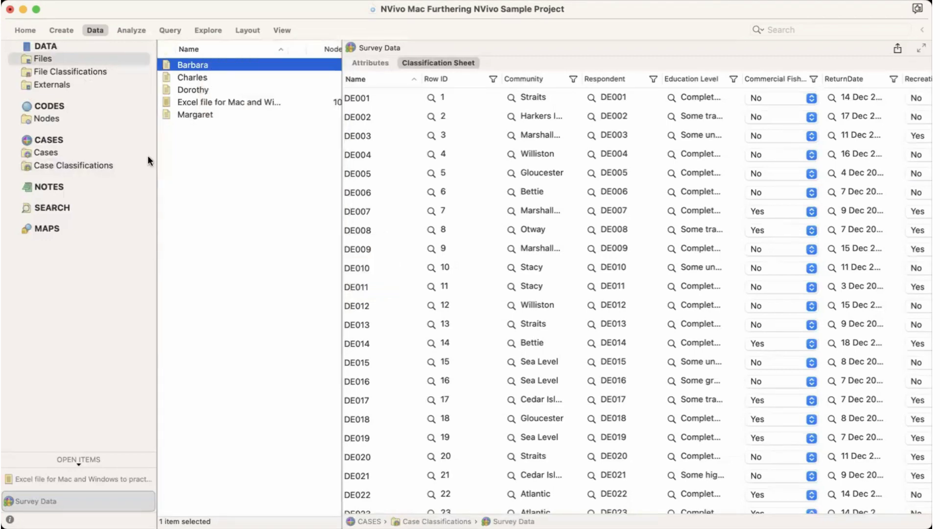
# - Assign the Survey Data classification to the Barbara case in Cases
pyautogui.click(63, 152)
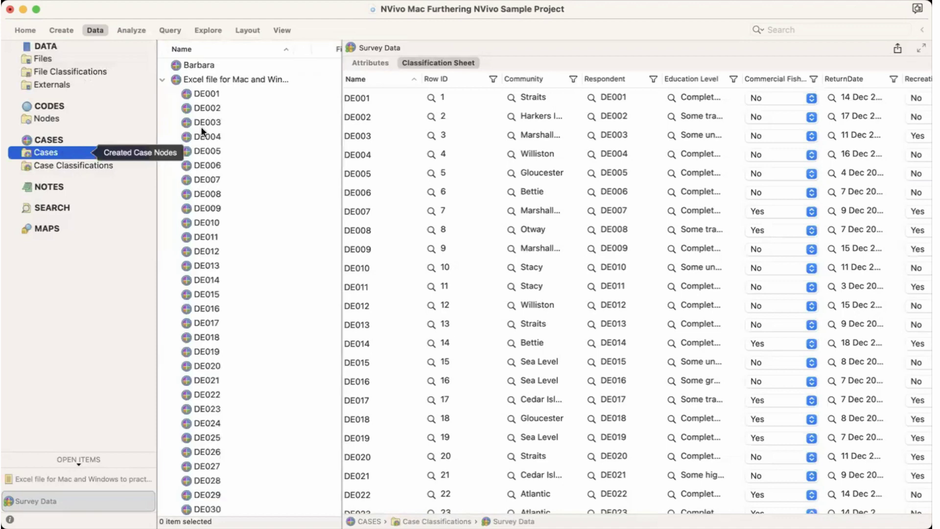
pyautogui.click(214, 65)
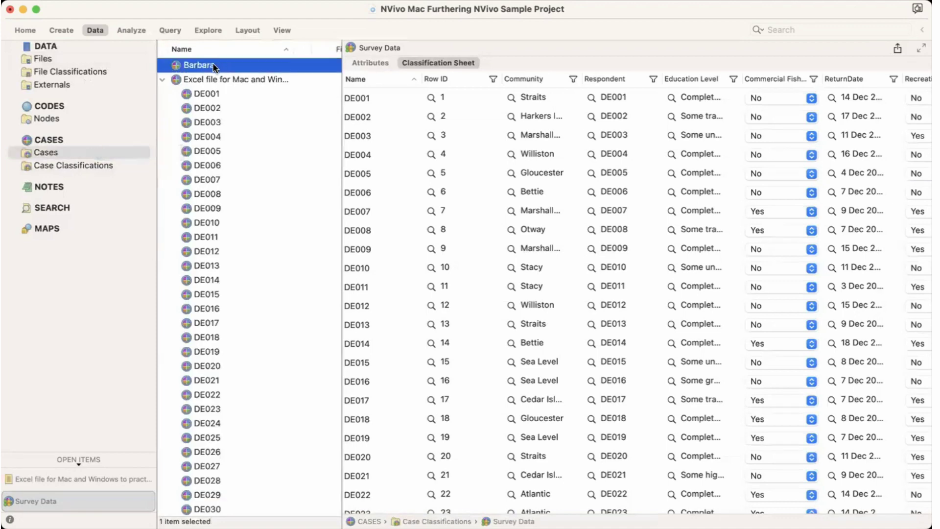
pyautogui.rightClick(214, 65)
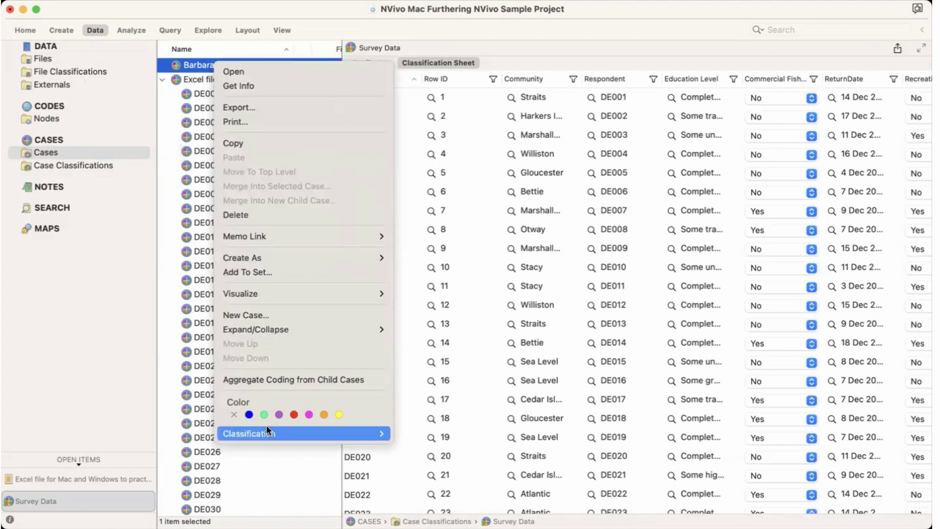
pyautogui.moveTo(270, 432)
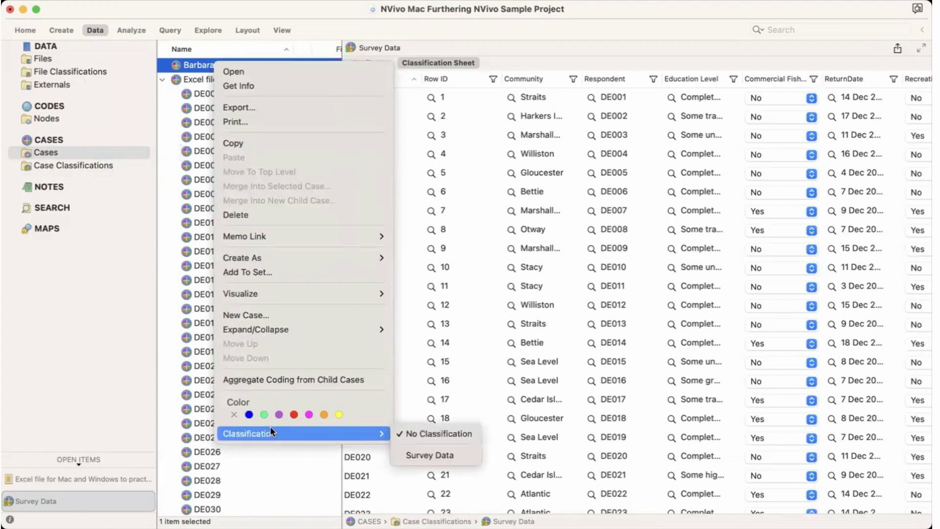
pyautogui.click(416, 455)
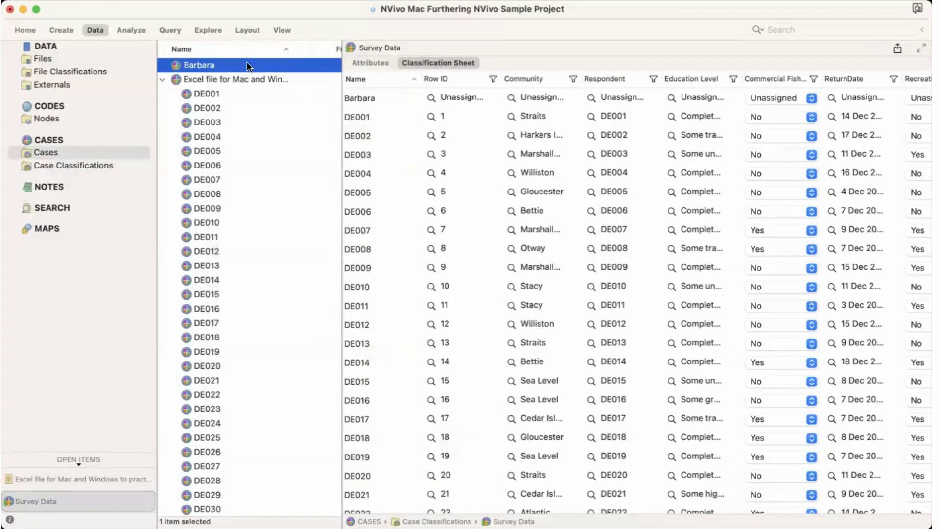
# - Open Barbara's case and set its Township attribute to Harkers Island
pyautogui.doubleClick(248, 67)
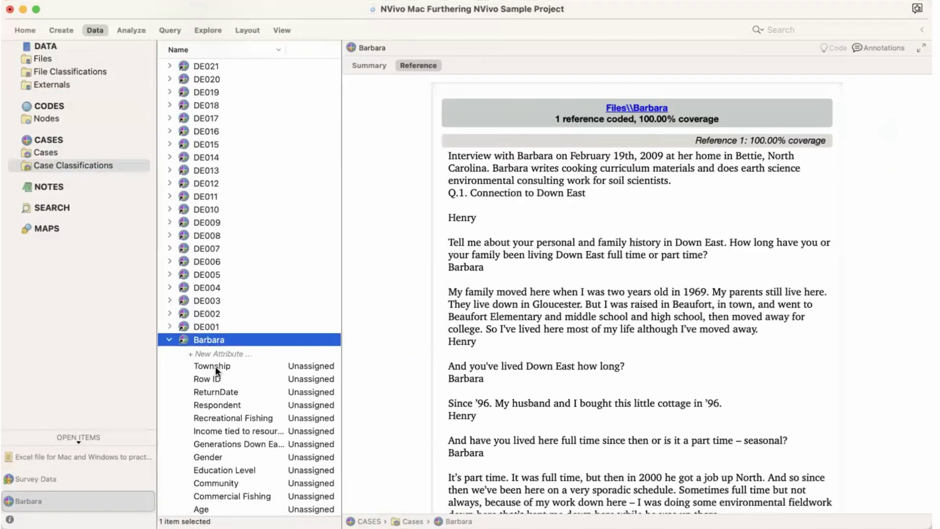
pyautogui.click(215, 366)
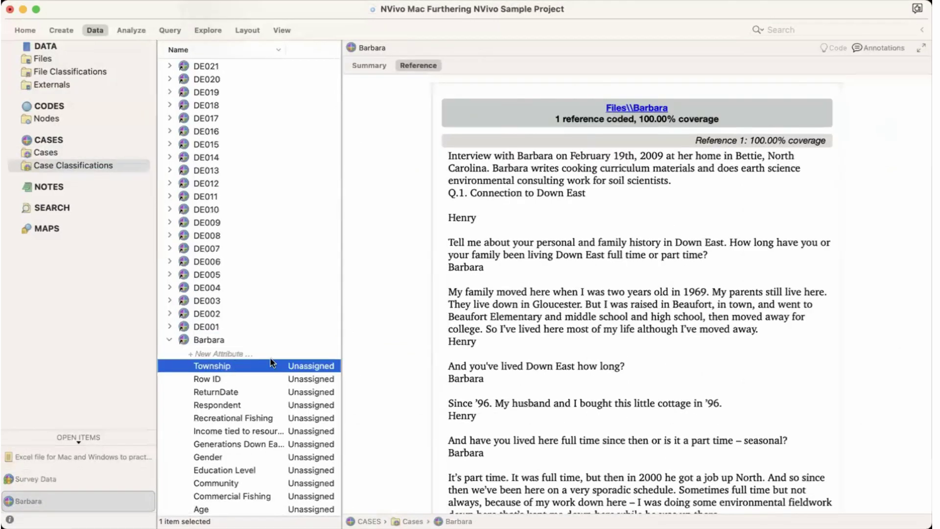
pyautogui.doubleClick(308, 366)
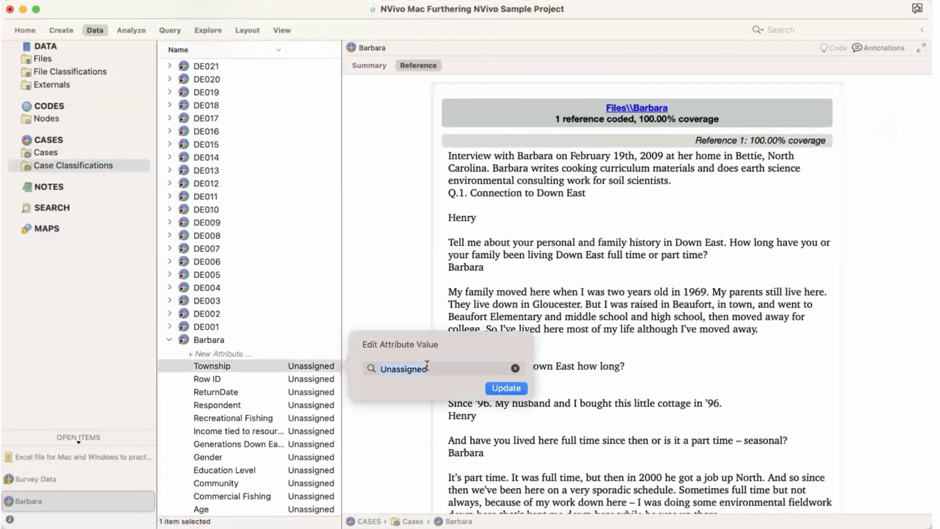
pyautogui.press('Escape')
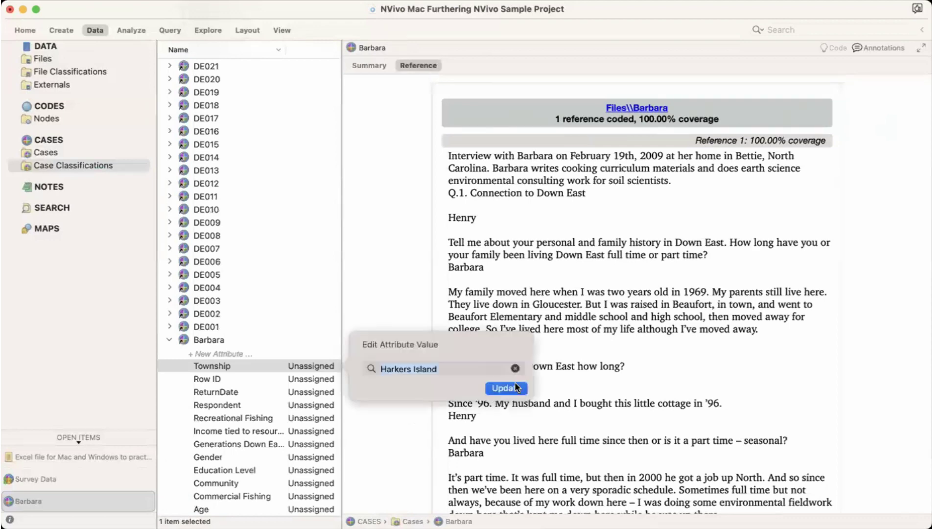
pyautogui.click(507, 388)
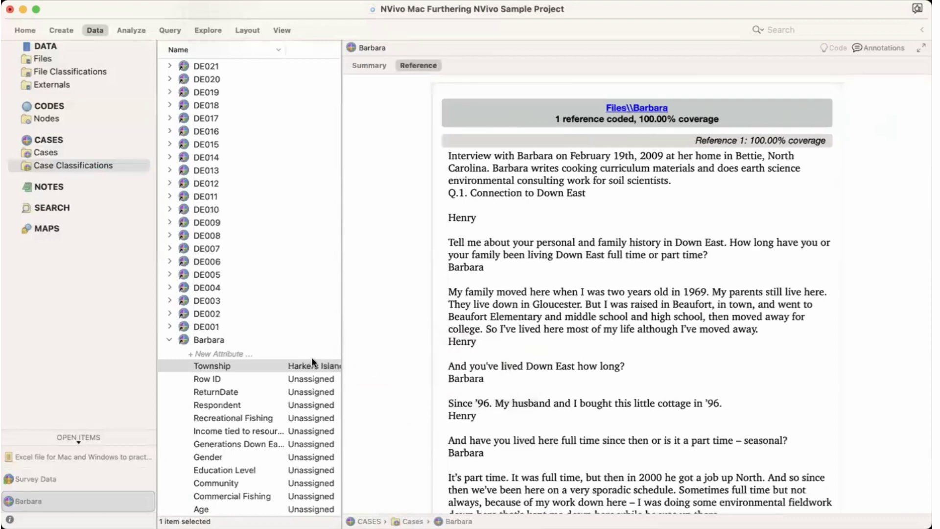
# - Set Barbara's Row ID to 2, leaving ReturnDate Unassigned
pyautogui.click(298, 378)
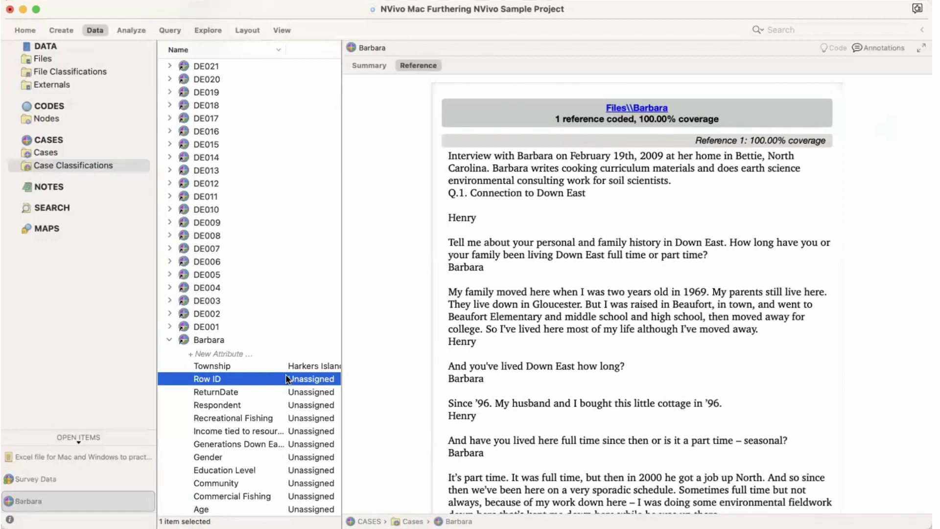
pyautogui.click(287, 379)
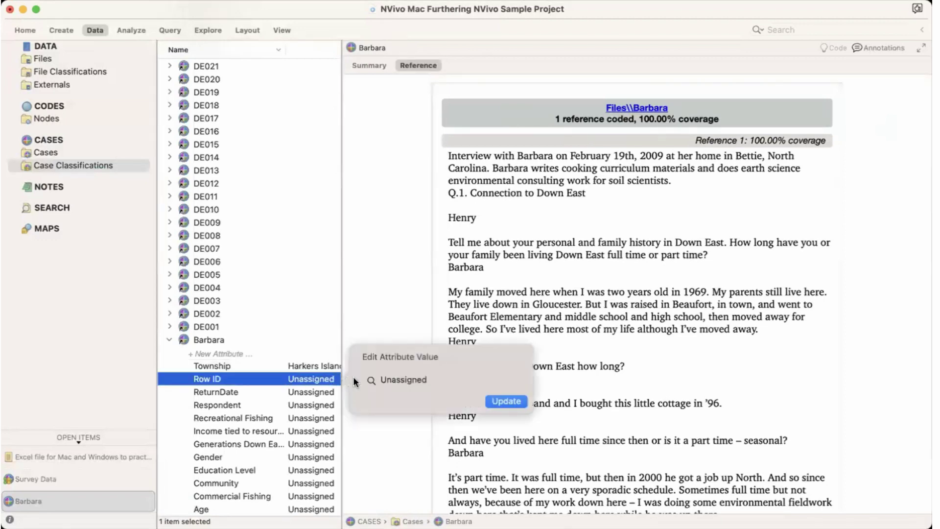
pyautogui.press('Escape')
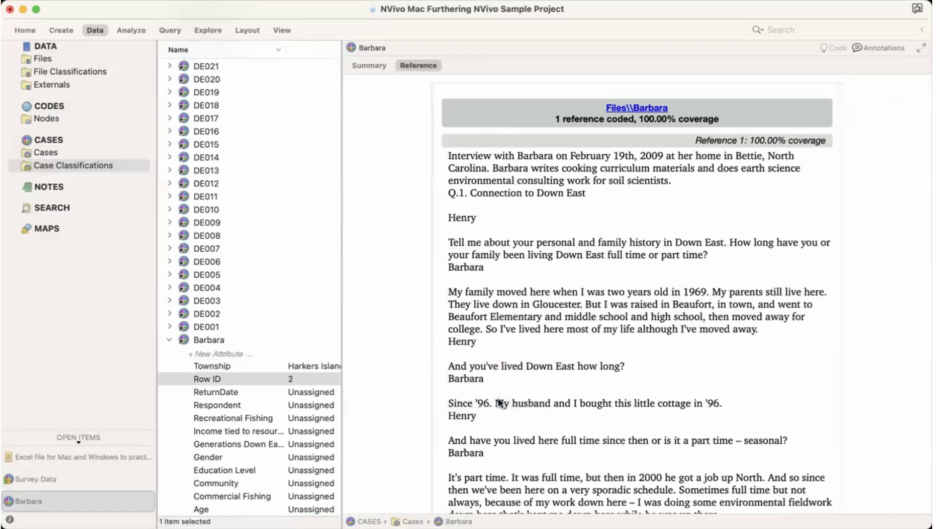
pyautogui.click(288, 392)
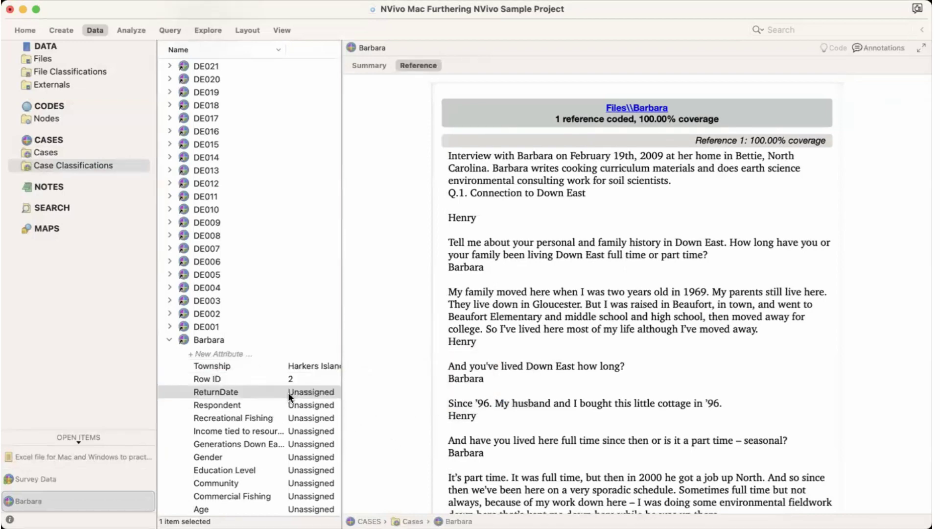
pyautogui.press('Escape')
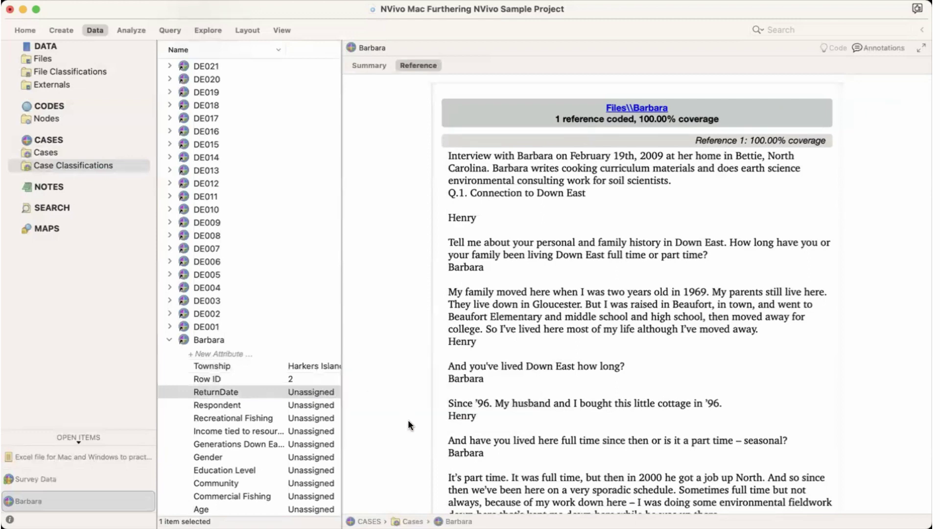